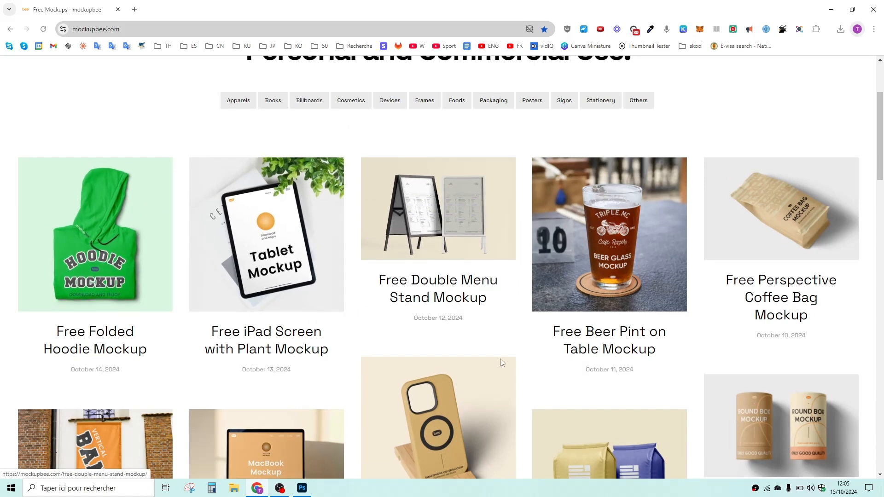
Step: Look through the free mockups listed on the mockupbee home page and open the Apparels category
scroll(502, 362, "up", 3)
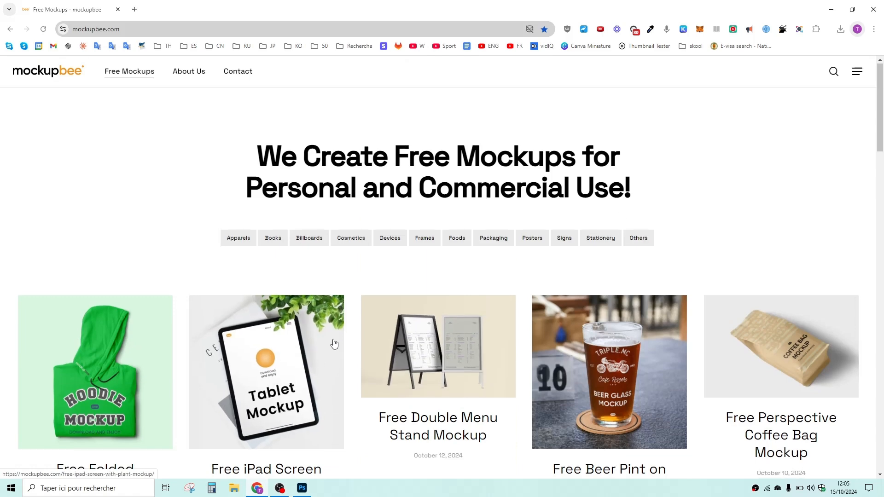
scroll(333, 344, "down", 5)
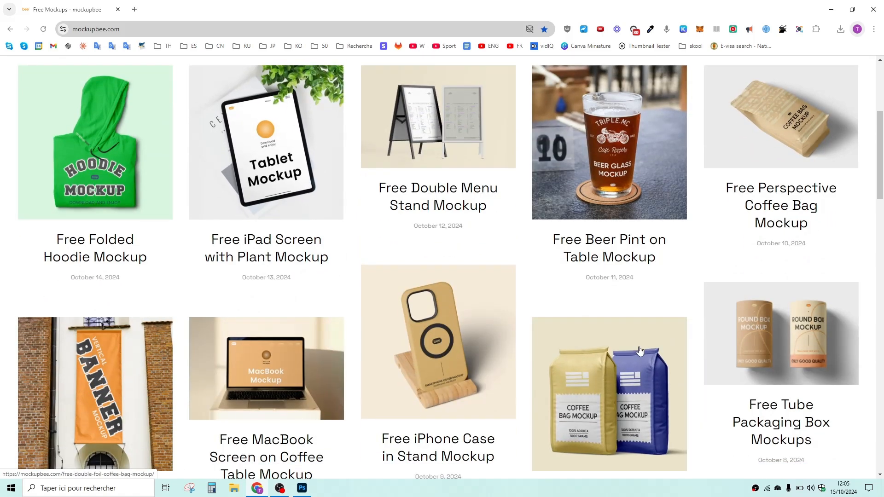
scroll(493, 331, "down", 5)
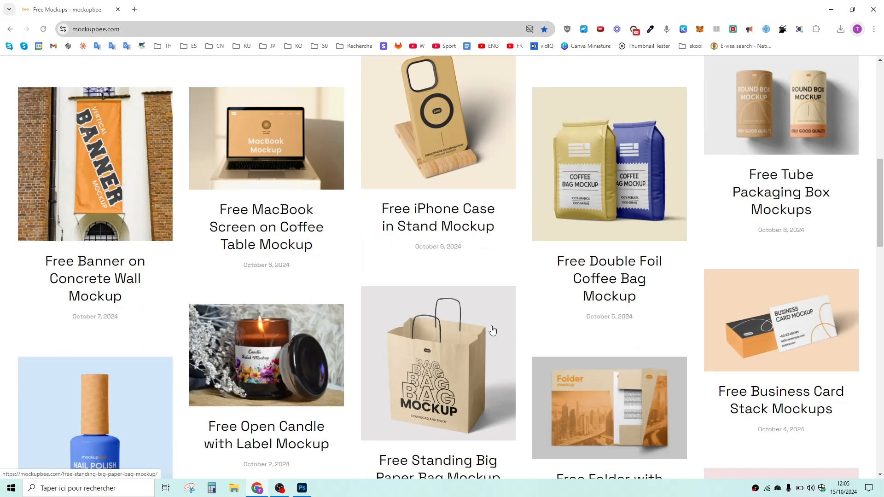
scroll(492, 330, "down", 3)
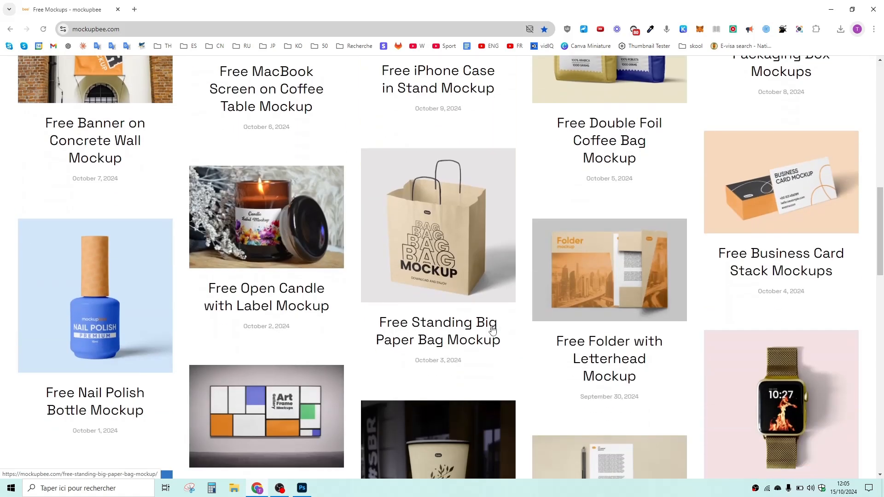
scroll(492, 327, "up", 3)
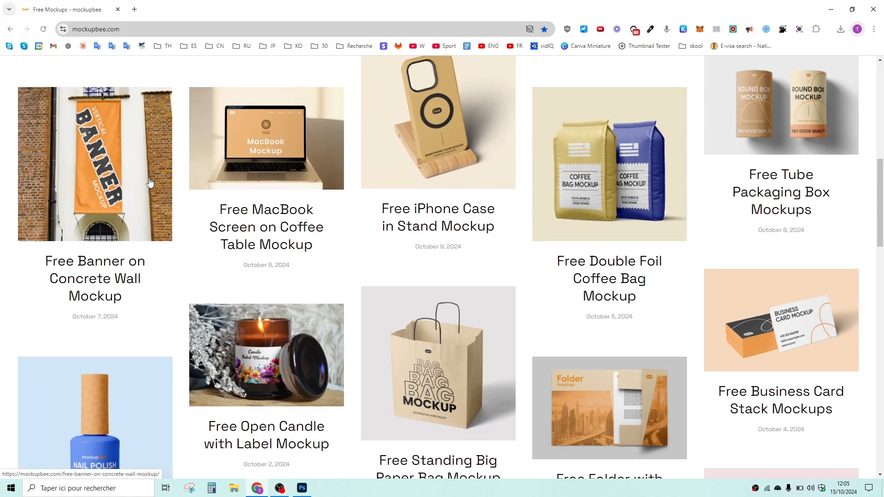
scroll(182, 227, "down", 8)
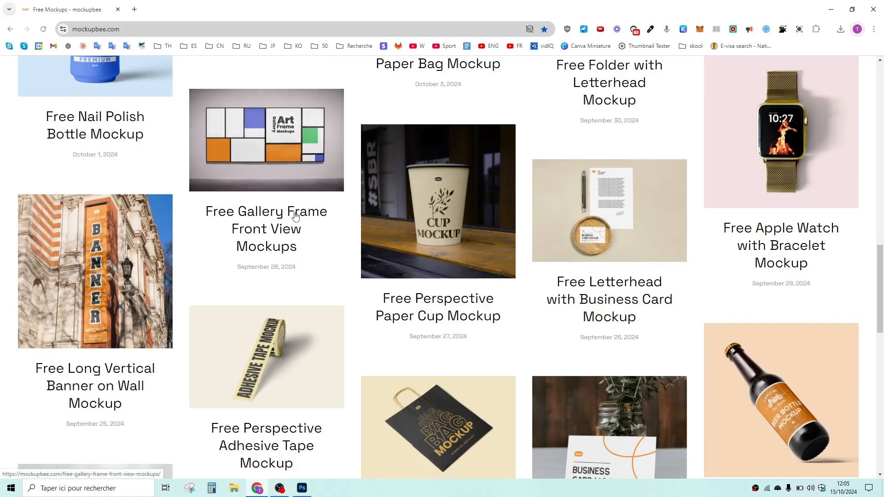
scroll(305, 213, "down", 6)
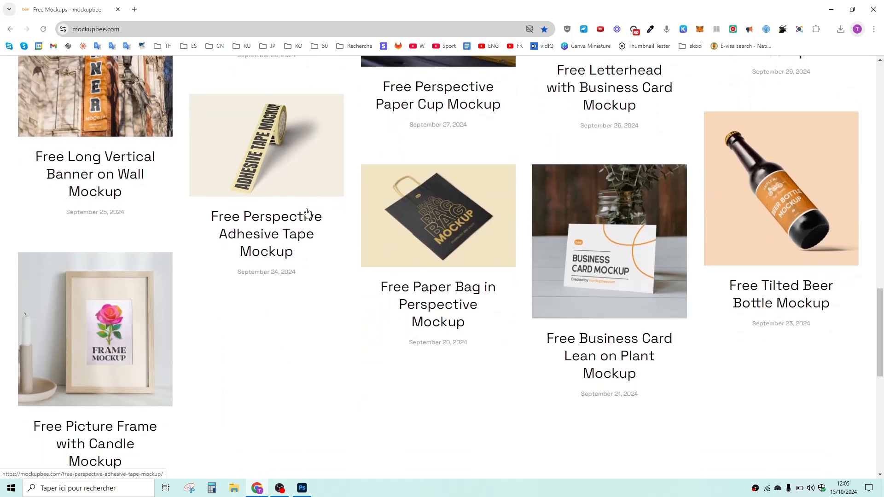
scroll(566, 230, "down", 2)
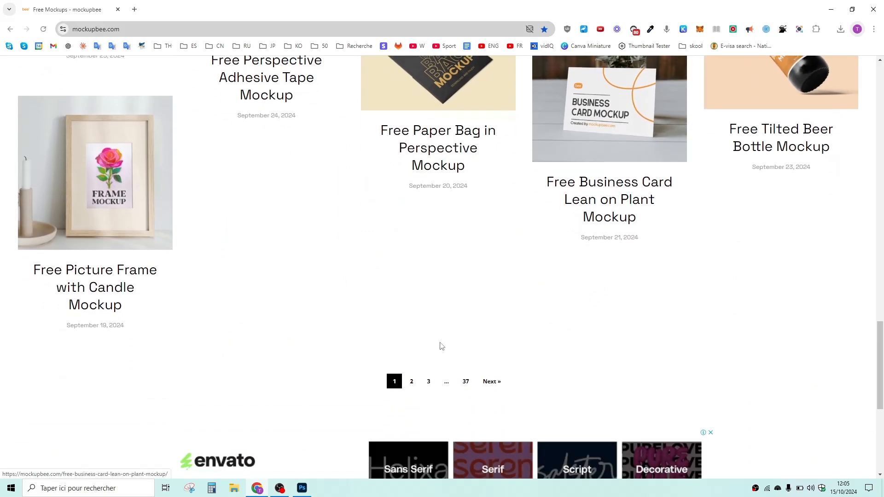
scroll(411, 384, "up", 20)
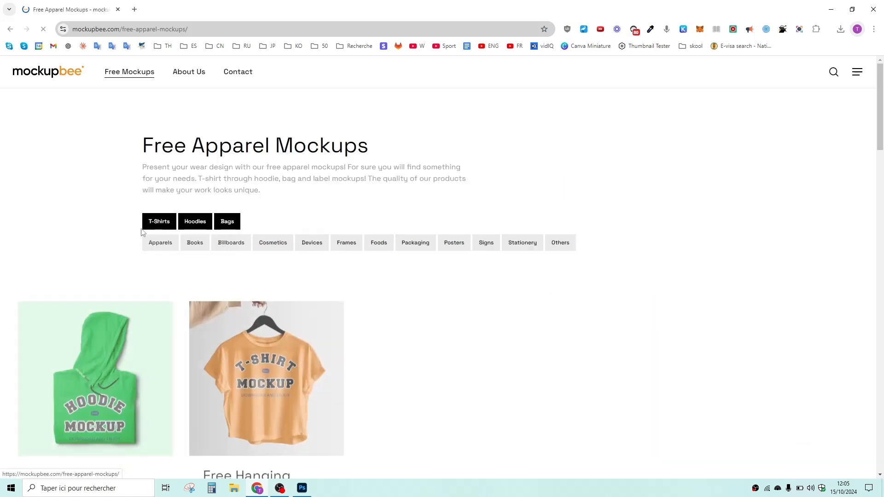
Step: Examine the T-shirt, hoodie, bag and label mockups offered on the Free Apparel Mockups page
scroll(308, 325, "down", 4)
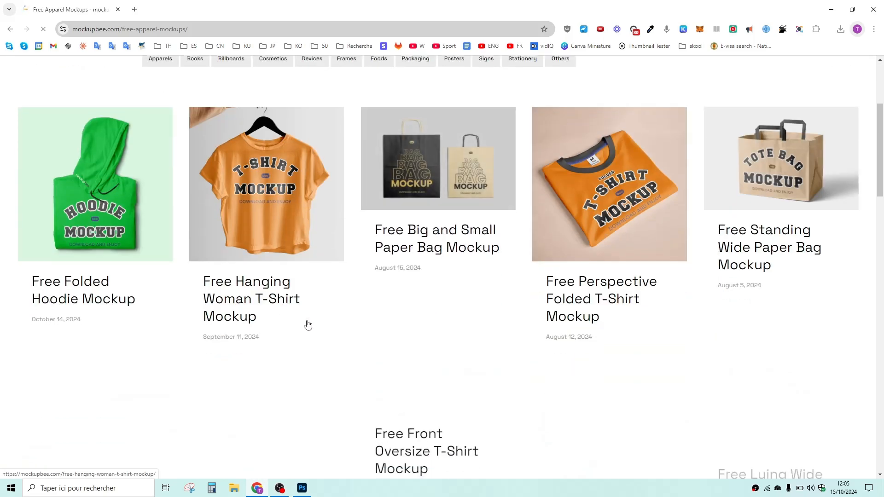
scroll(533, 229, "down", 6)
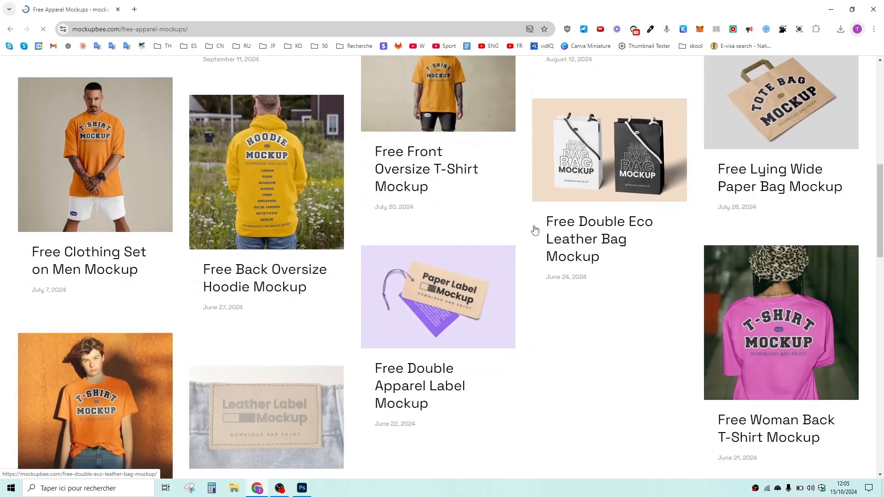
scroll(534, 230, "down", 11)
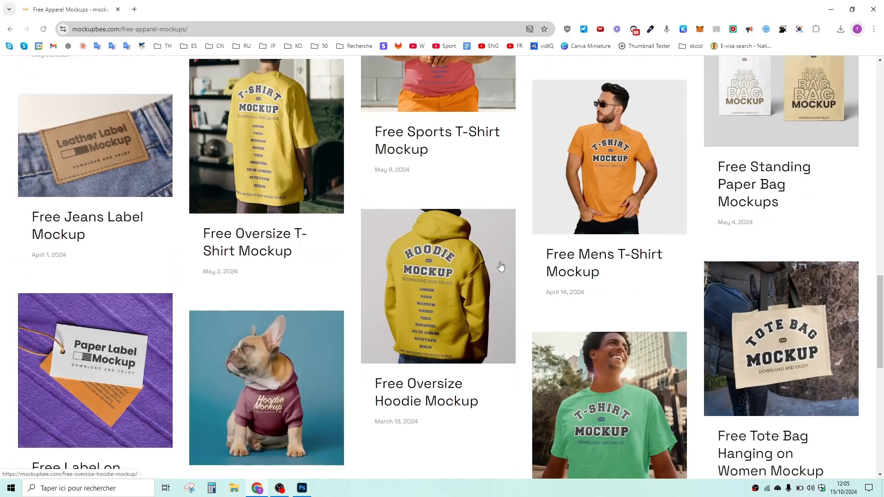
scroll(500, 266, "down", 7)
scroll(501, 266, "up", 4)
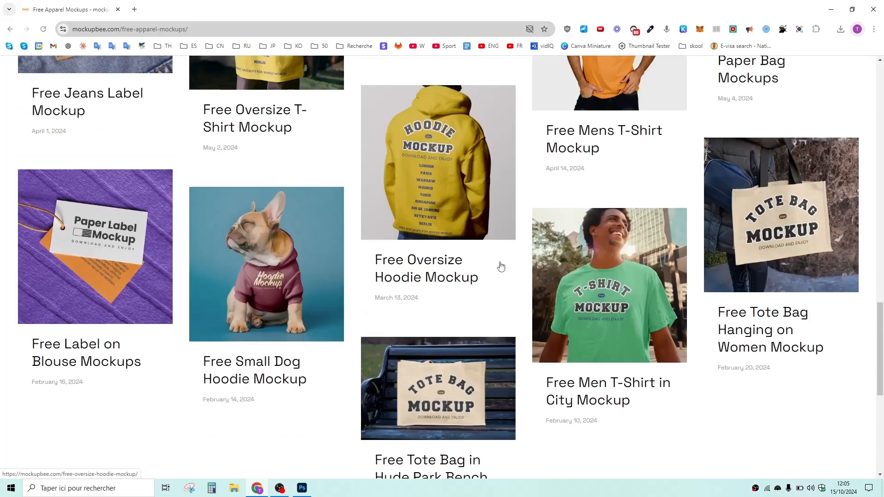
scroll(501, 266, "up", 6)
scroll(502, 266, "down", 3)
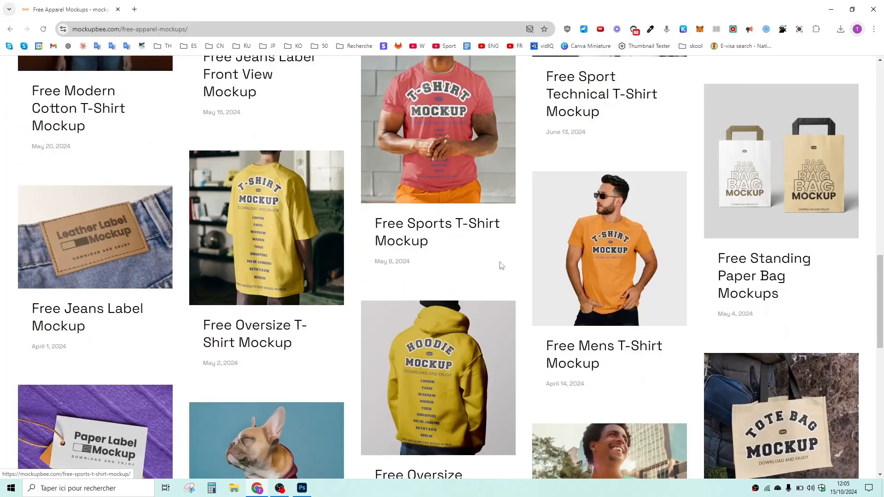
scroll(501, 266, "down", 8)
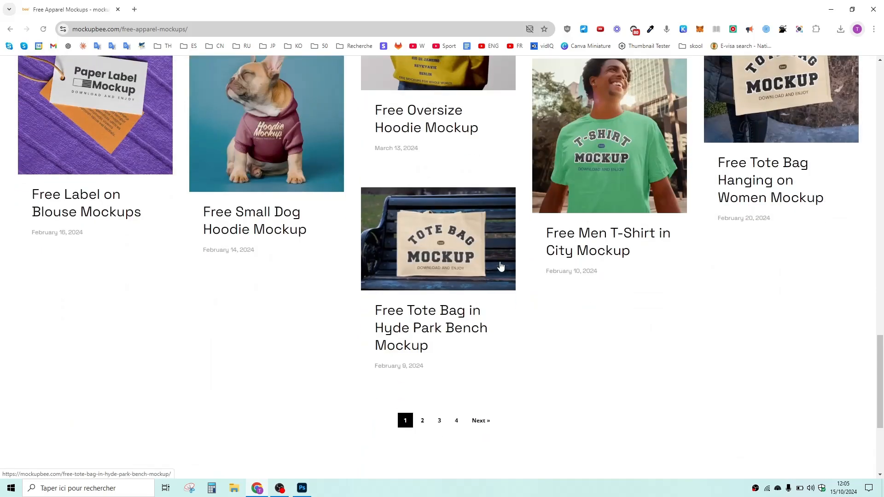
scroll(500, 266, "up", 5)
scroll(91, 367, "up", 6)
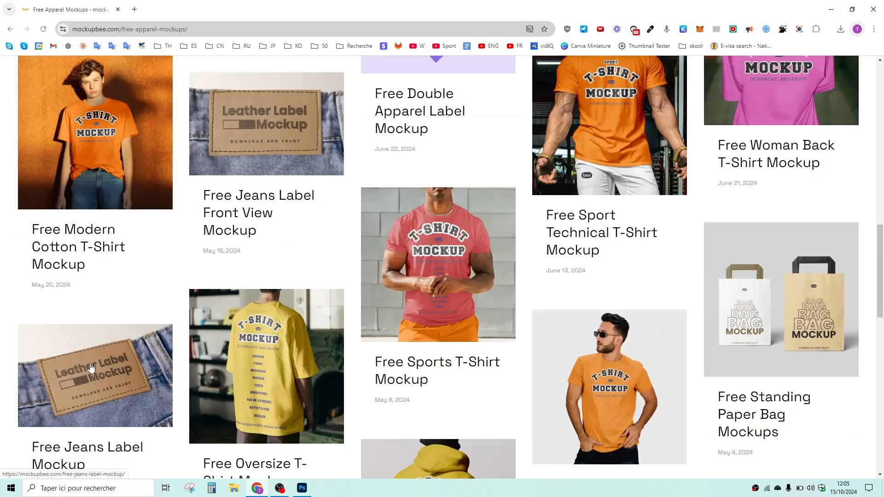
scroll(483, 278, "up", 5)
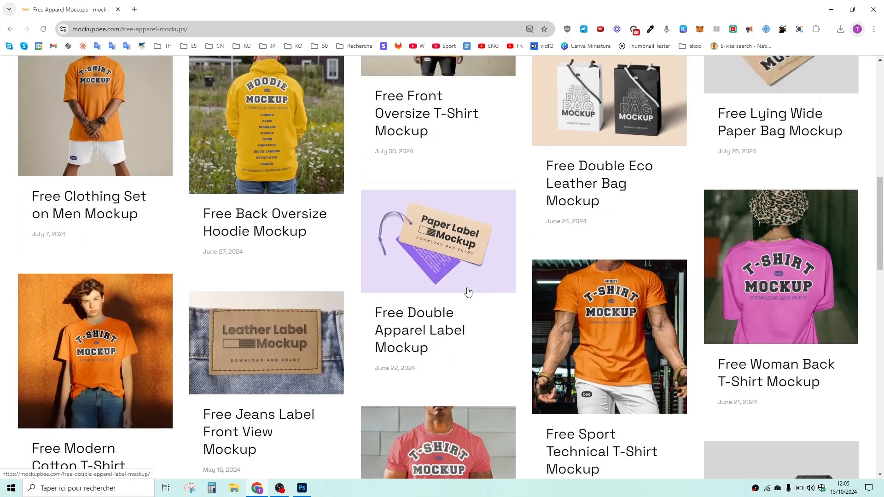
scroll(467, 290, "up", 12)
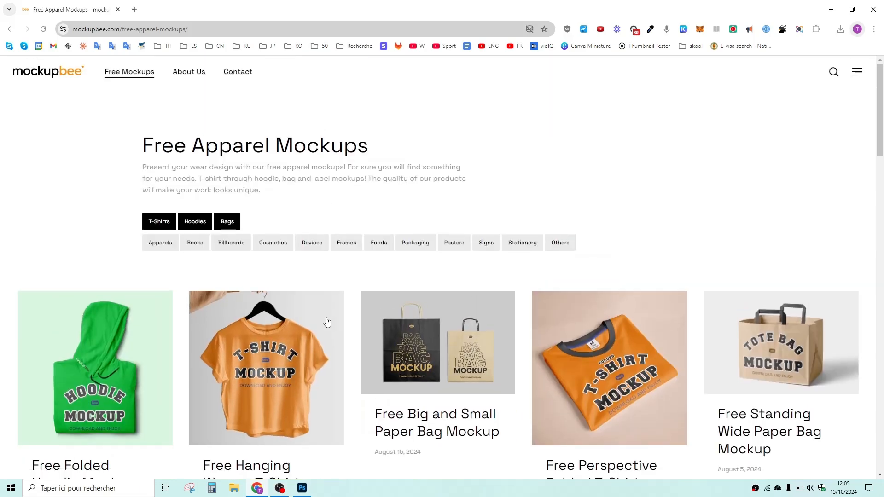
scroll(351, 308, "down", 20)
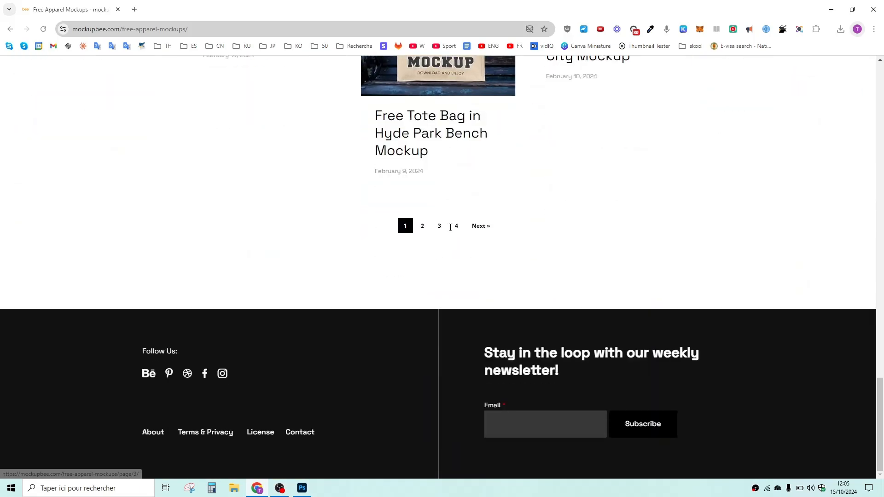
scroll(450, 227, "up", 20)
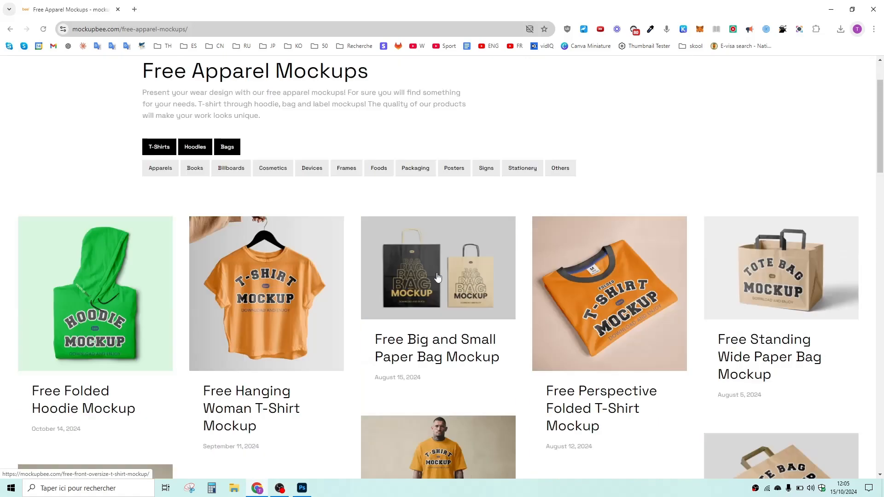
scroll(437, 276, "up", 2)
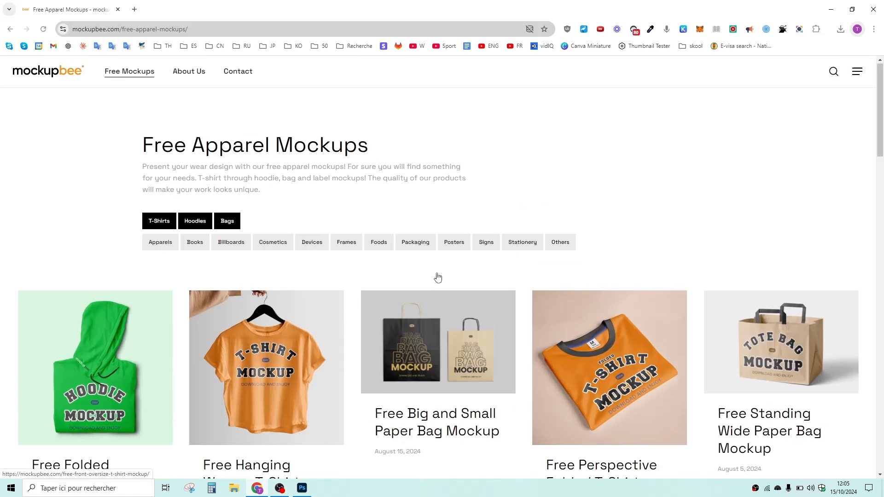
Step: Open the Books category and look through its free book cover mockups
left_click(202, 247)
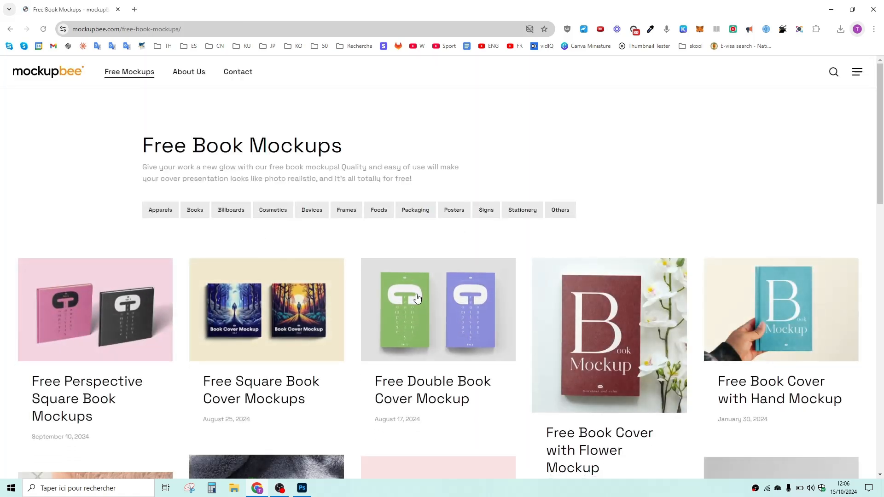
scroll(275, 239, "down", 8)
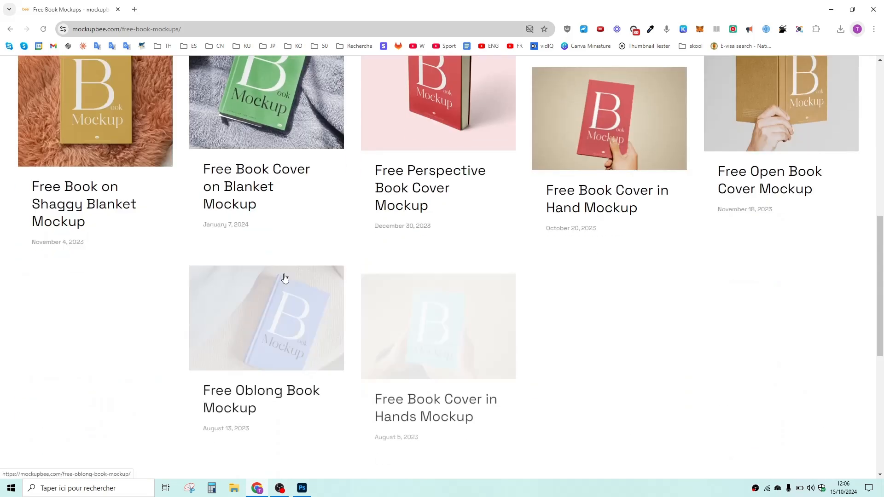
scroll(292, 272, "down", 6)
scroll(292, 273, "up", 14)
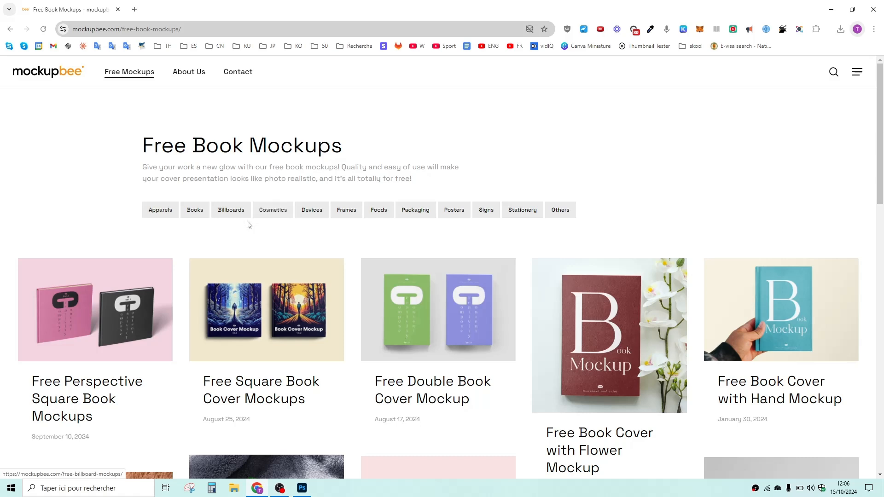
Step: Browse the Billboards category and open the Free Victoria Station Billboard Front View Mockup
left_click(257, 270)
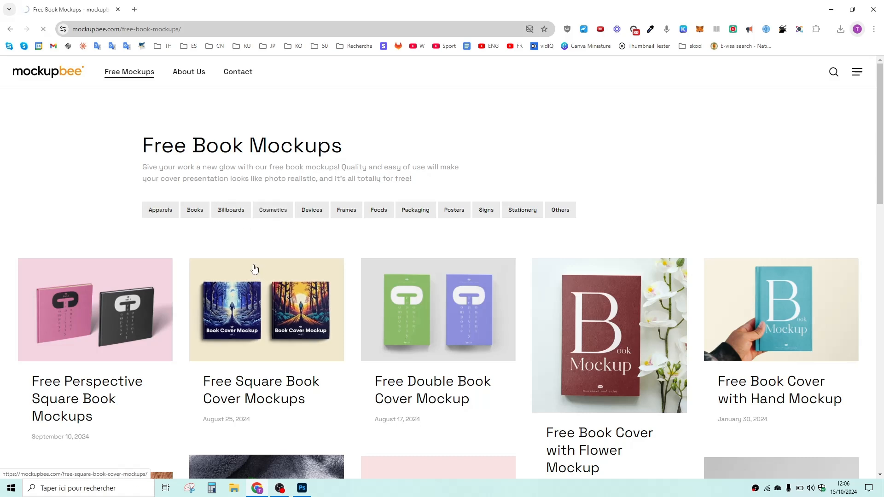
scroll(250, 254, "down", 2)
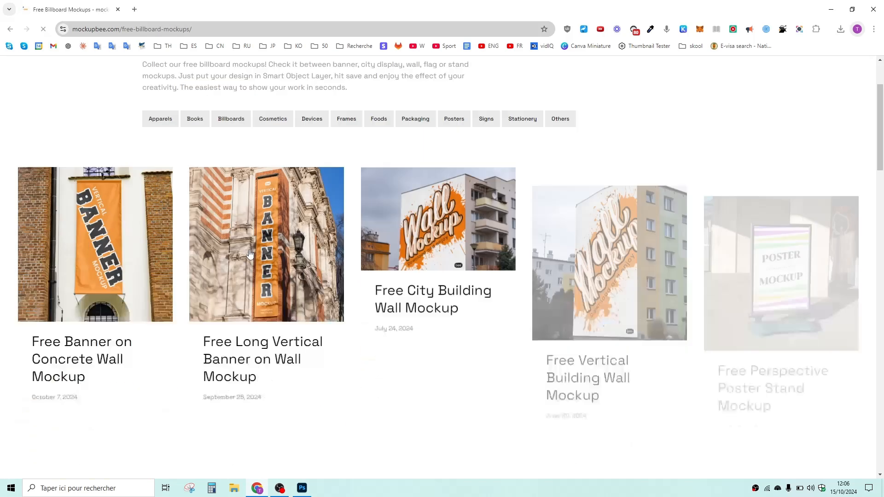
scroll(374, 342, "down", 4)
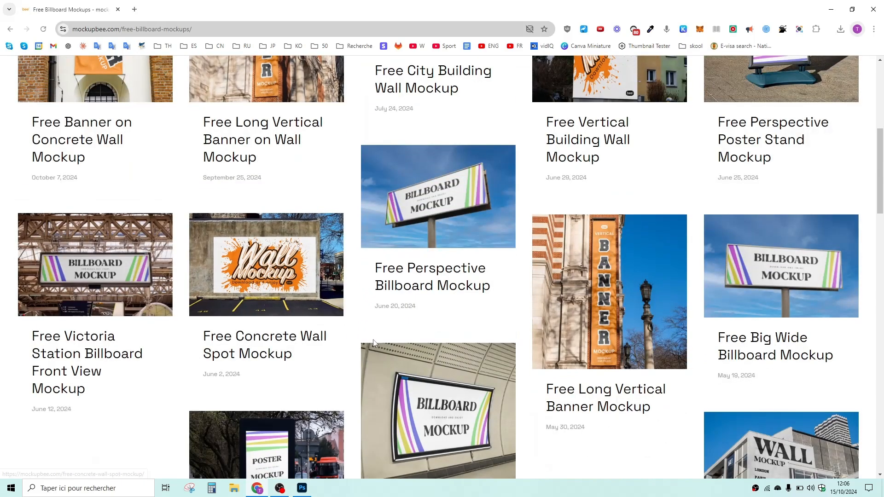
scroll(350, 354, "down", 3)
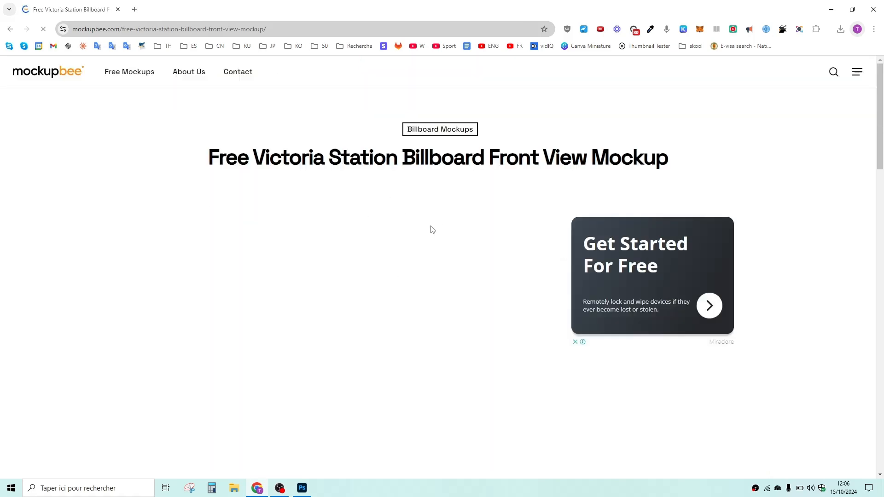
Step: Examine the Victoria Station billboard mockup's preview images, feature description and download section
scroll(462, 249, "down", 3)
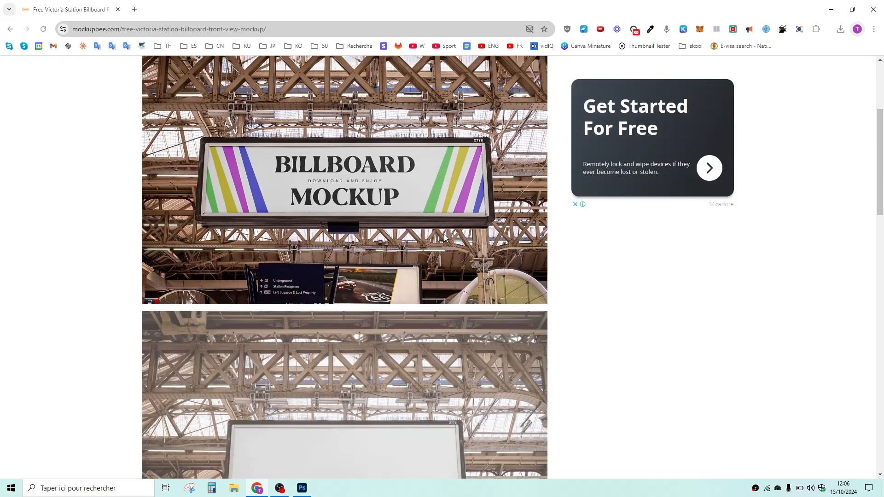
scroll(358, 253, "down", 8)
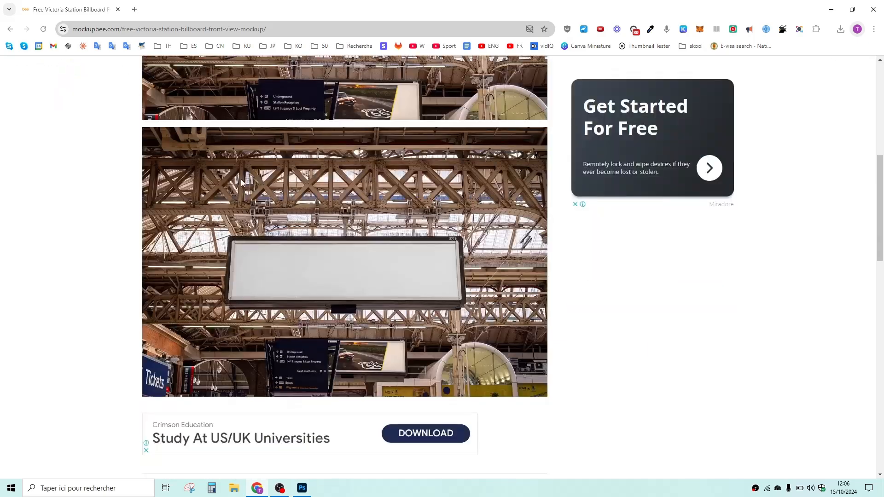
scroll(330, 294, "down", 6)
scroll(329, 291, "up", 10)
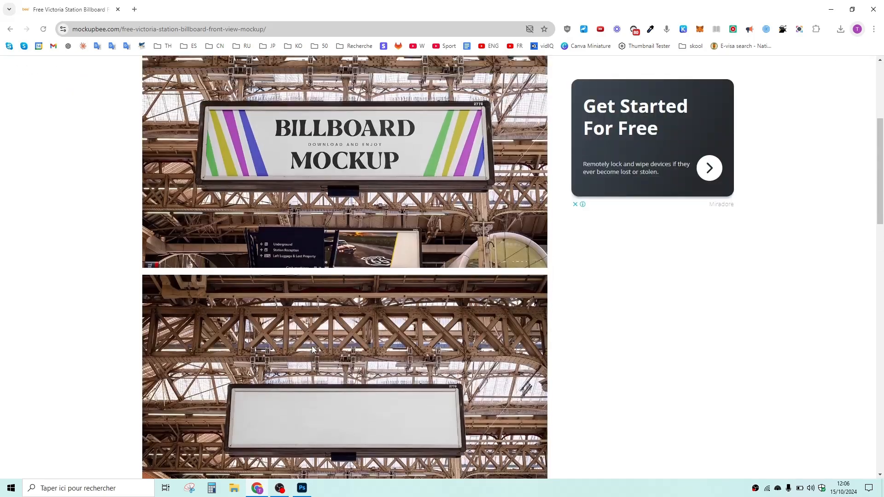
scroll(312, 347, "down", 1)
scroll(312, 348, "up", 2)
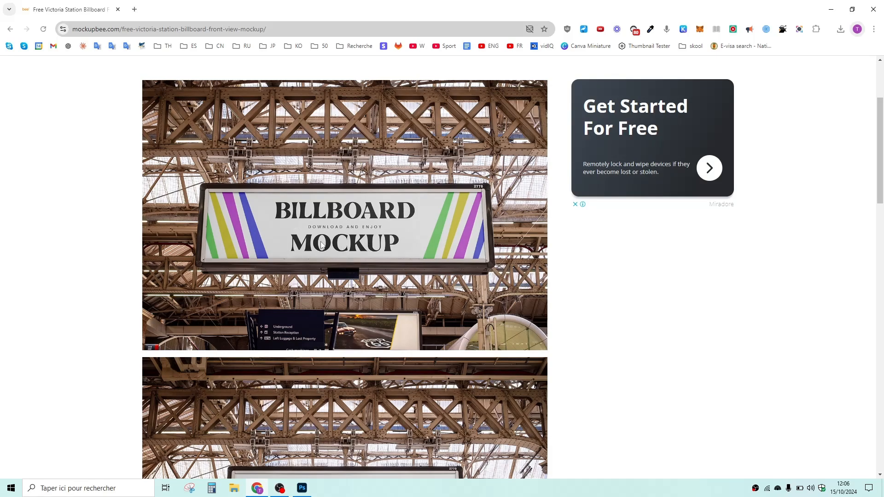
scroll(321, 244, "down", 4)
scroll(328, 260, "down", 1)
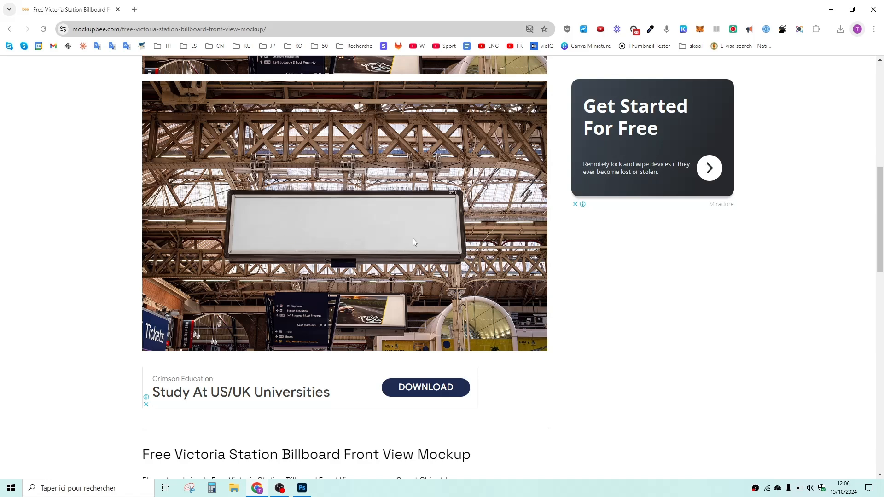
scroll(433, 156, "down", 5)
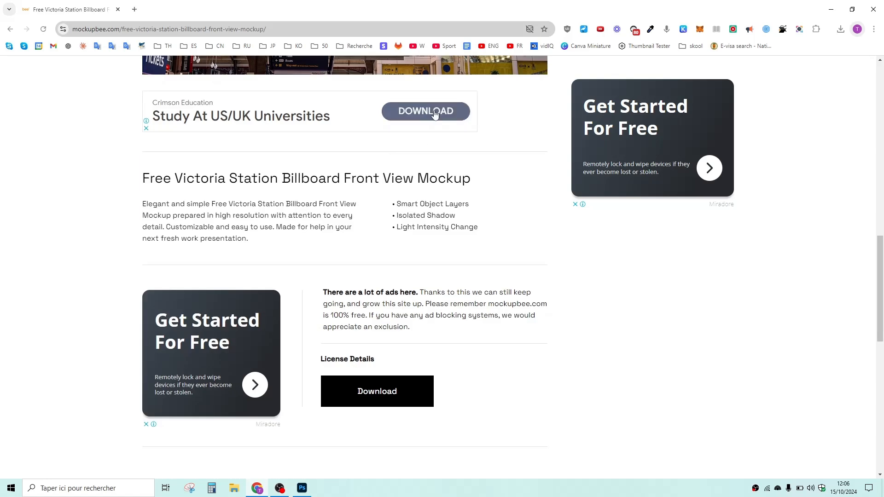
scroll(397, 296, "down", 3)
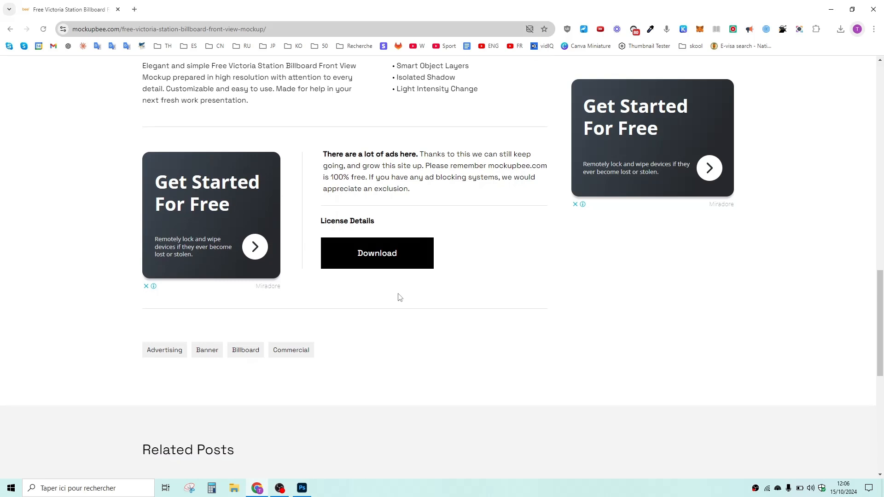
Step: Download the Free Victoria Station Billboard Front View Mockup and return to its page
left_click(371, 257)
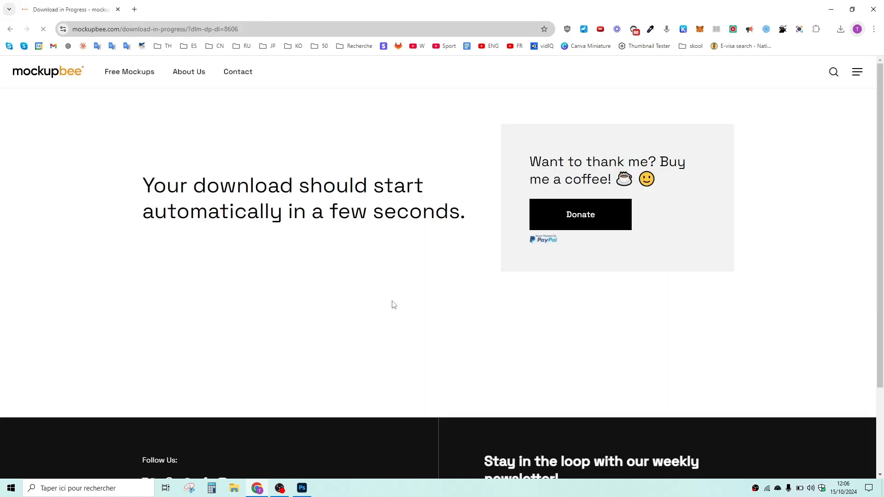
left_click(340, 409)
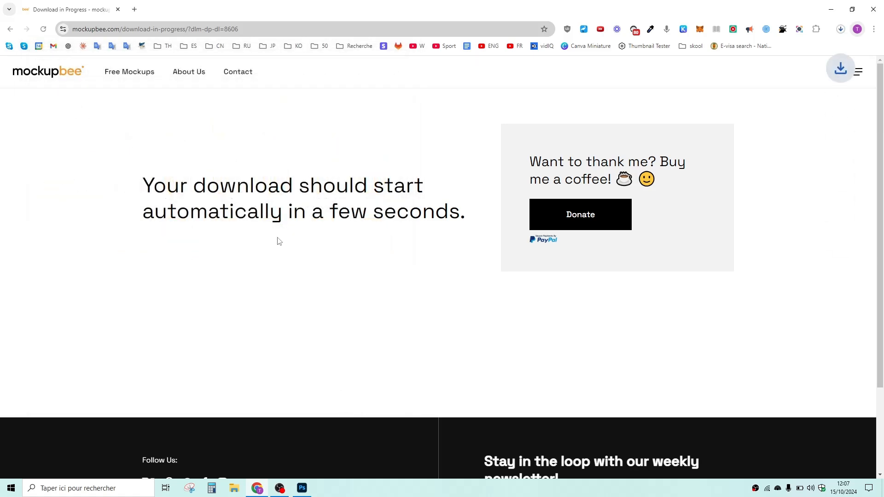
left_click(10, 31)
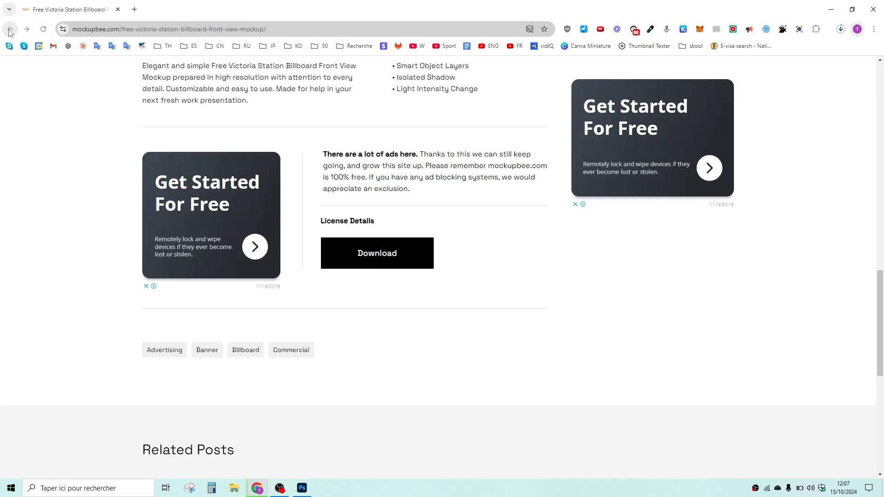
Step: Go back to the Free Billboard Mockups page and open the Devices category, dismissing the interrupting ad
scroll(63, 199, "up", 15)
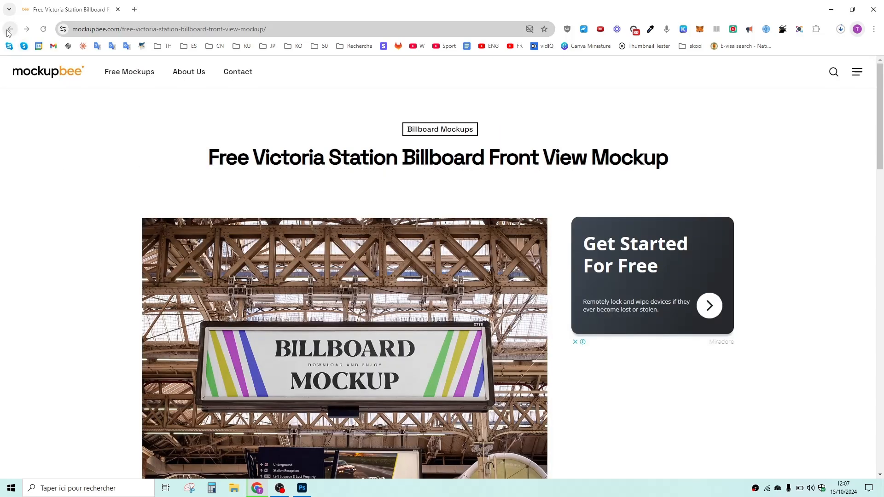
left_click(9, 31)
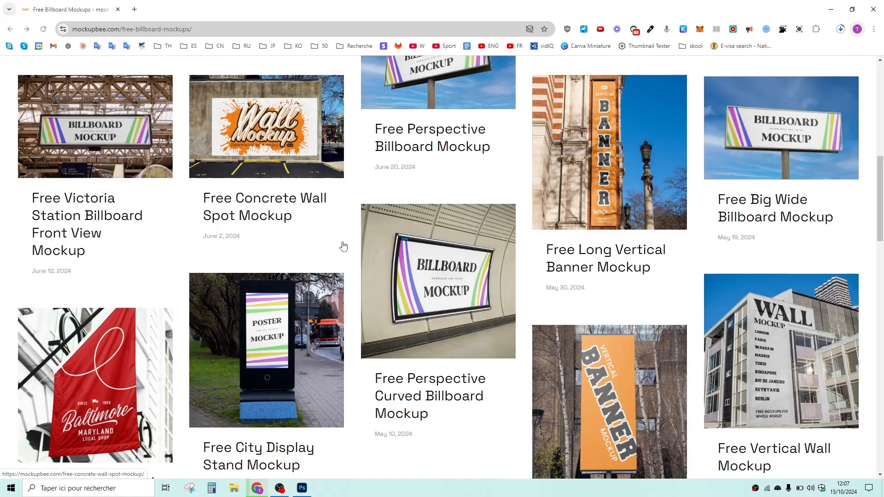
scroll(343, 246, "up", 8)
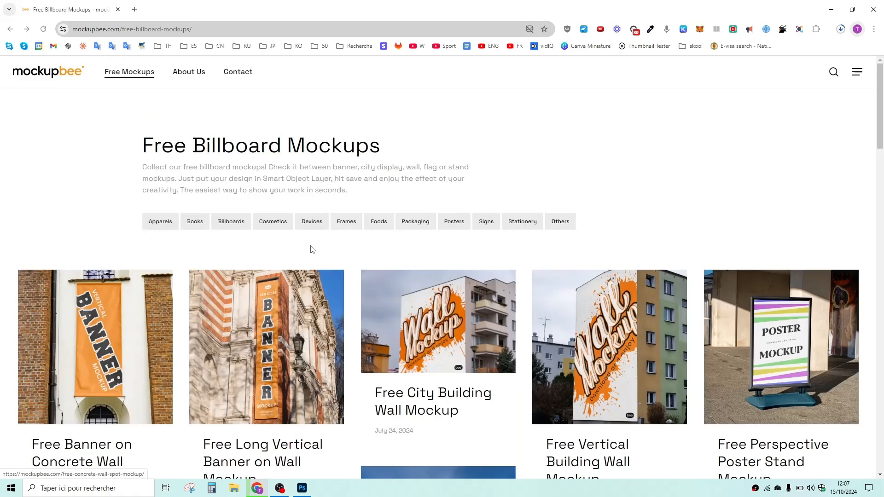
left_click(312, 225)
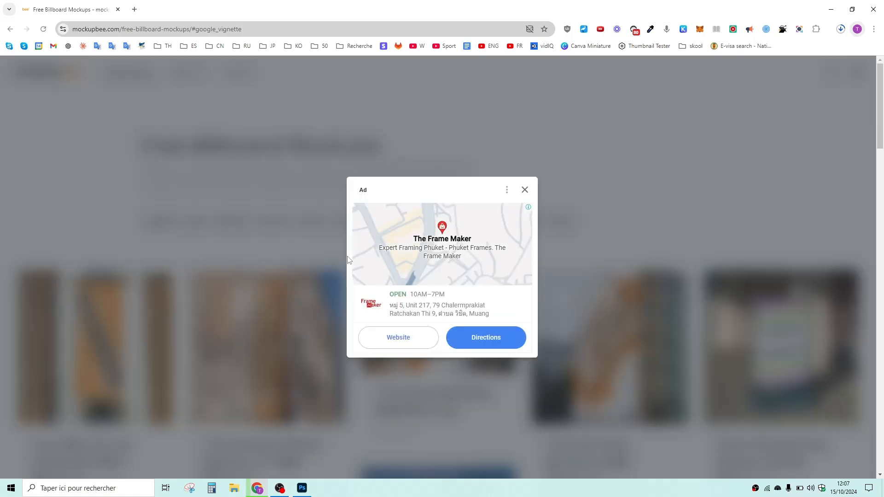
left_click(524, 191)
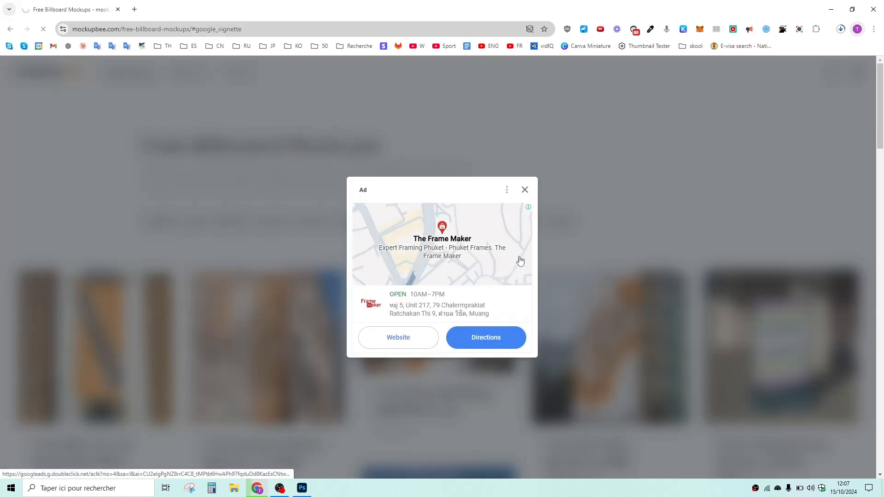
Step: Open the Free Apple Watch on Wrist Mockup from the device mockups and download it
scroll(515, 260, "down", 5)
scroll(512, 261, "down", 1)
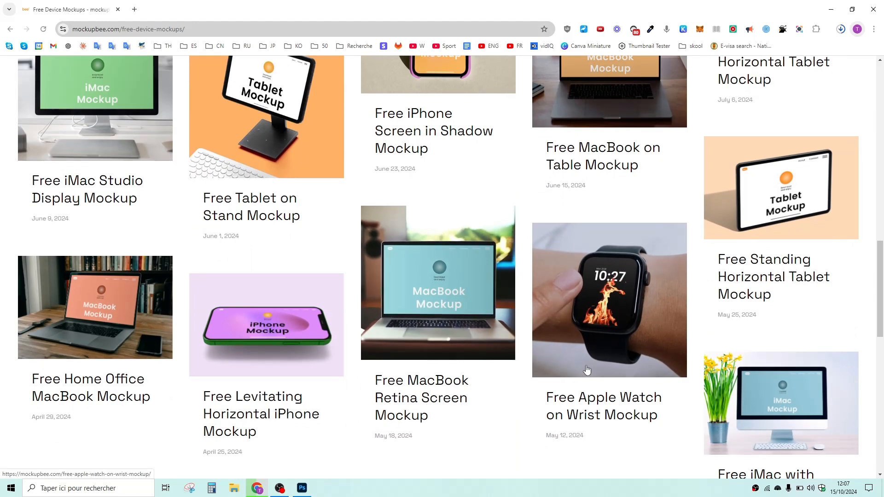
left_click(586, 396)
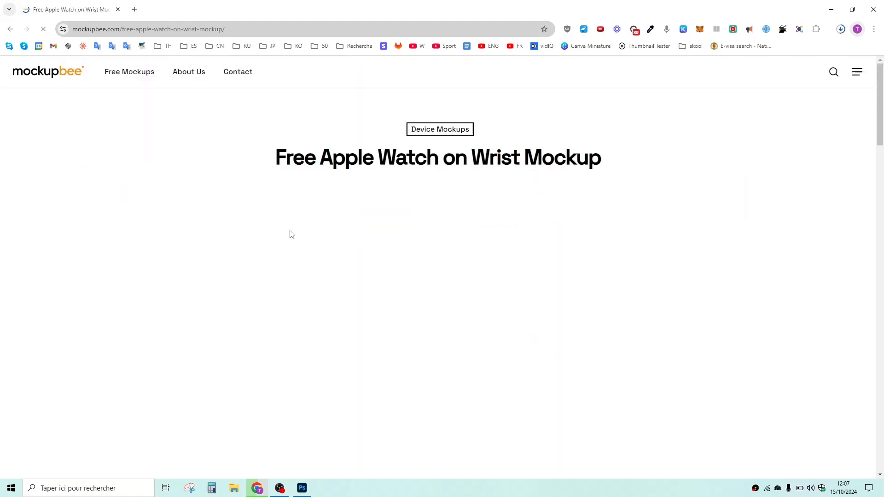
scroll(419, 265, "down", 20)
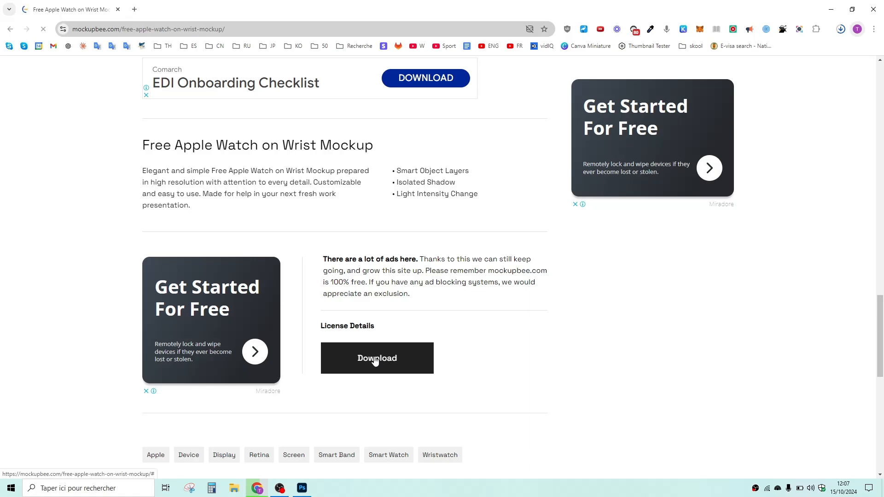
left_click(375, 358)
left_click(339, 408)
Step: Extract the Victoria-Station-Billboard-Front-View-Mockup (1) archive on the desktop into a folder of the same name
key("super+d")
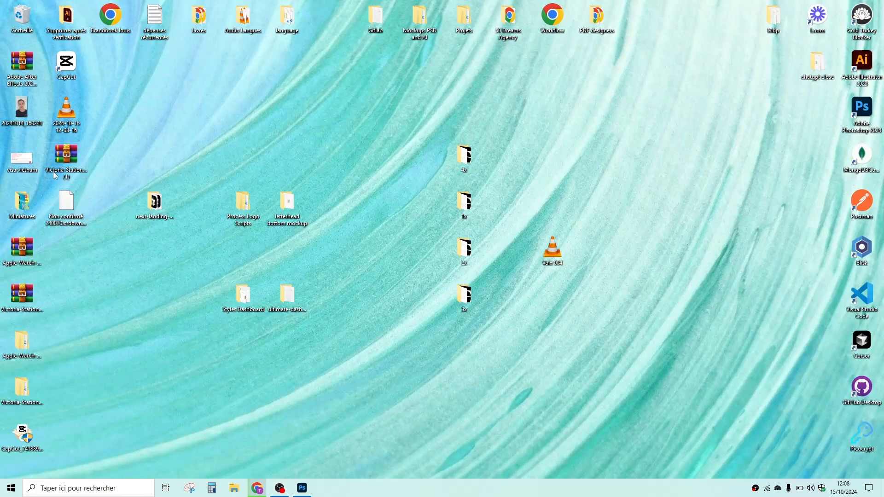
left_click(70, 164)
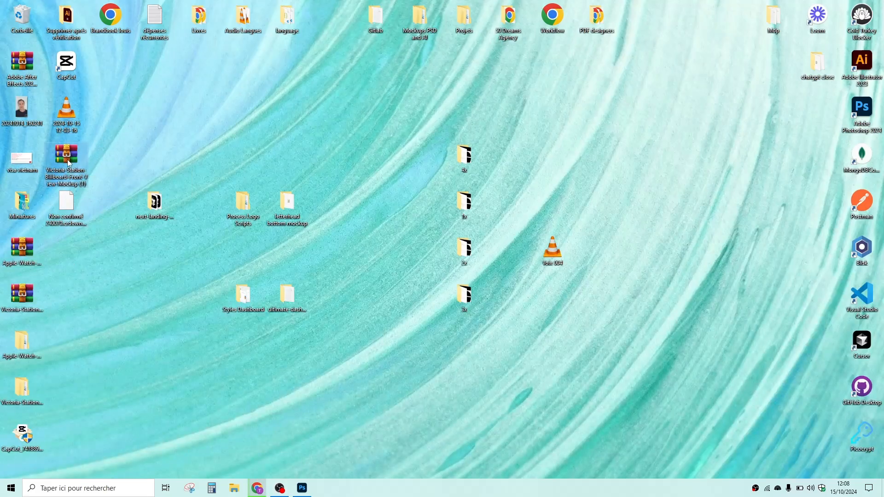
right_click(62, 156)
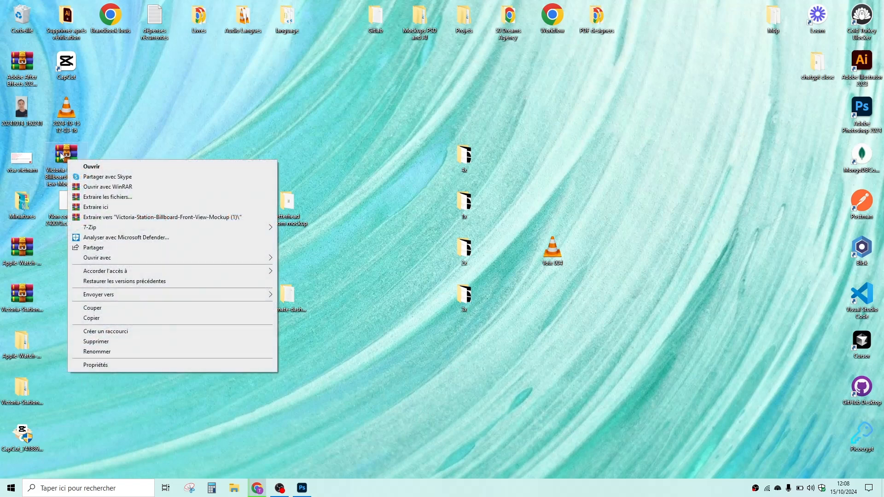
left_click(100, 144)
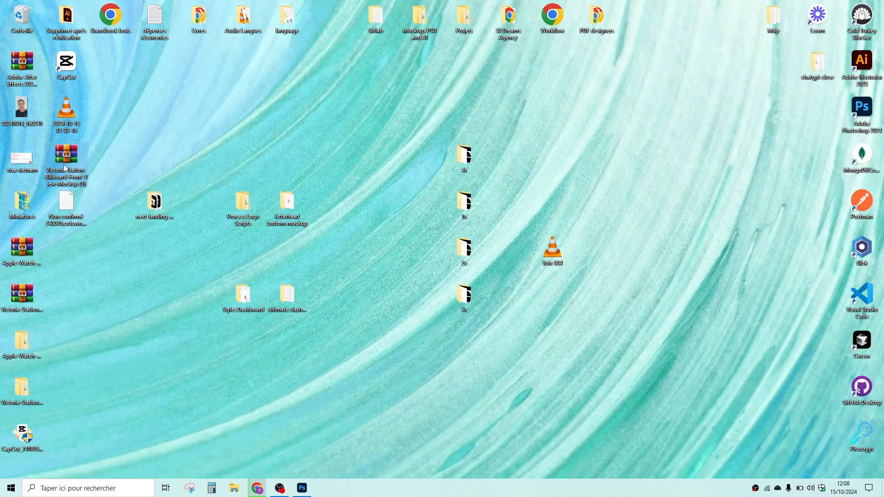
right_click(65, 164)
left_click(119, 223)
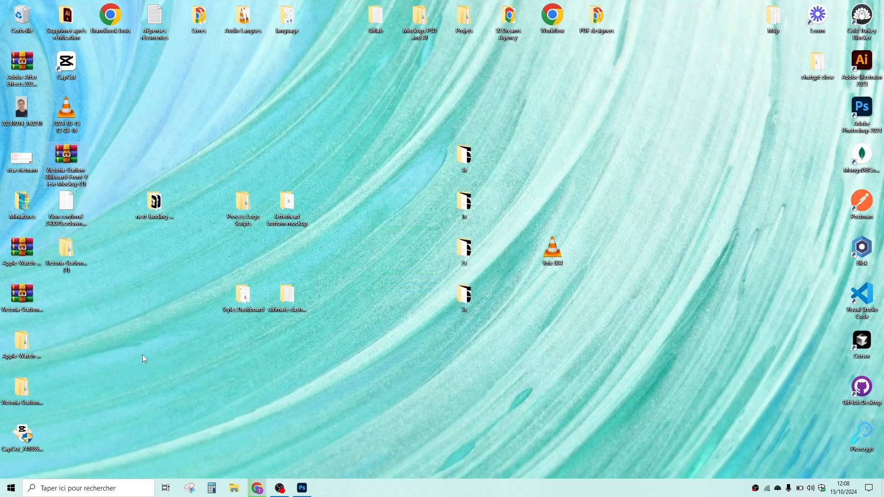
Step: Open the Victoria Station Billboard Front View Mockup PSD from the extracted folder in Photoshop
double_click(74, 272)
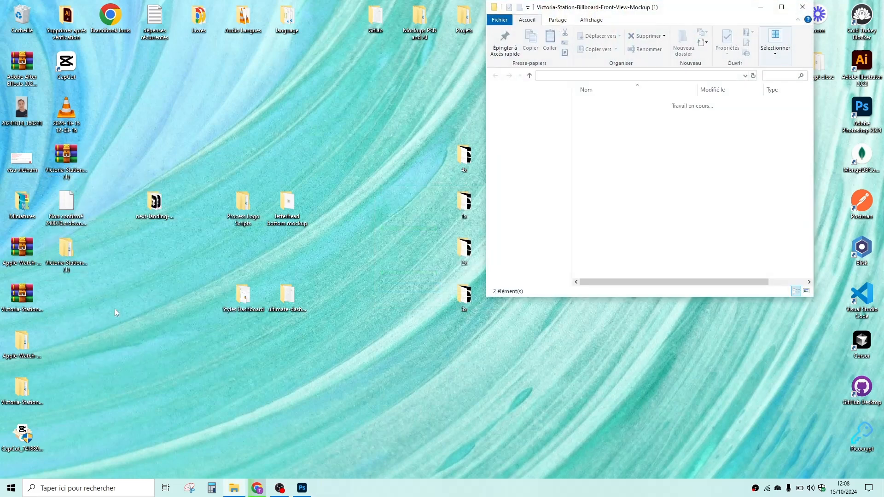
double_click(592, 113)
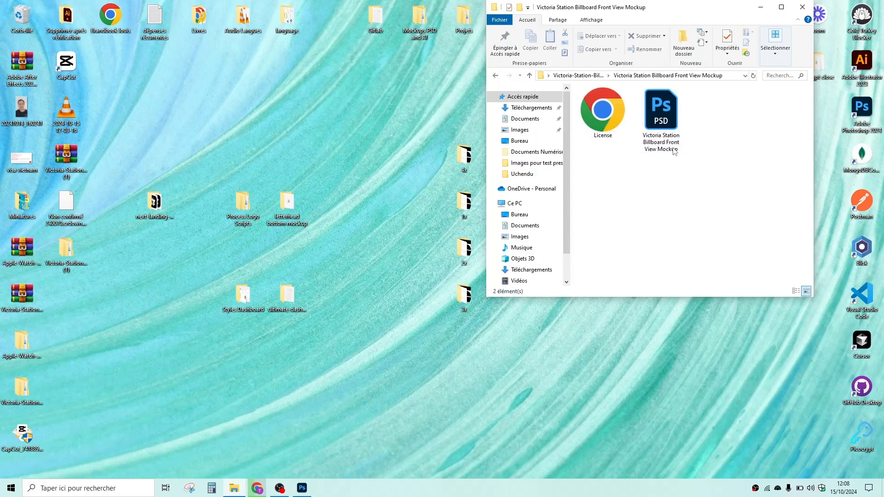
double_click(662, 139)
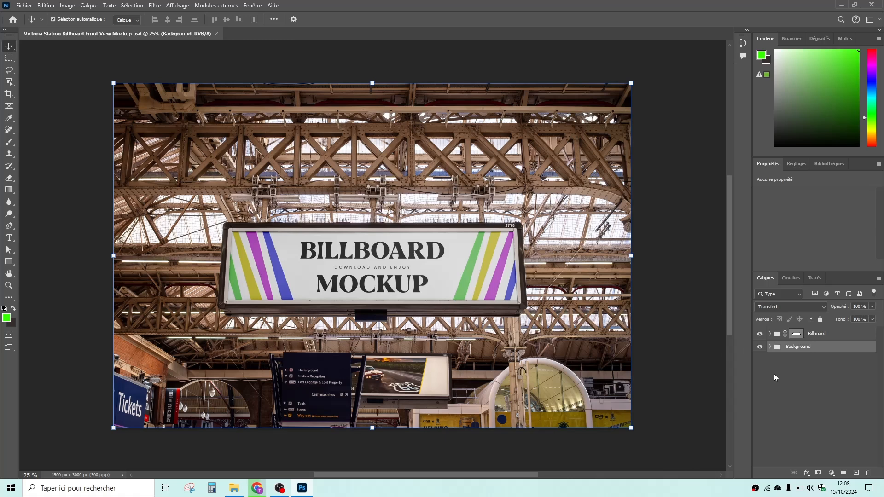
Step: Expand the Billboard group and open the contents of its [YOUR IMAGE HERE] smart object
left_click(769, 333)
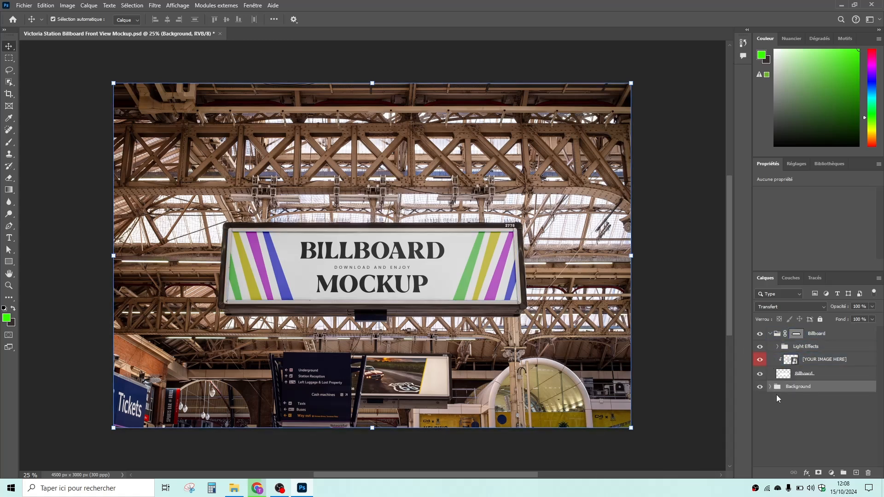
left_click(788, 359)
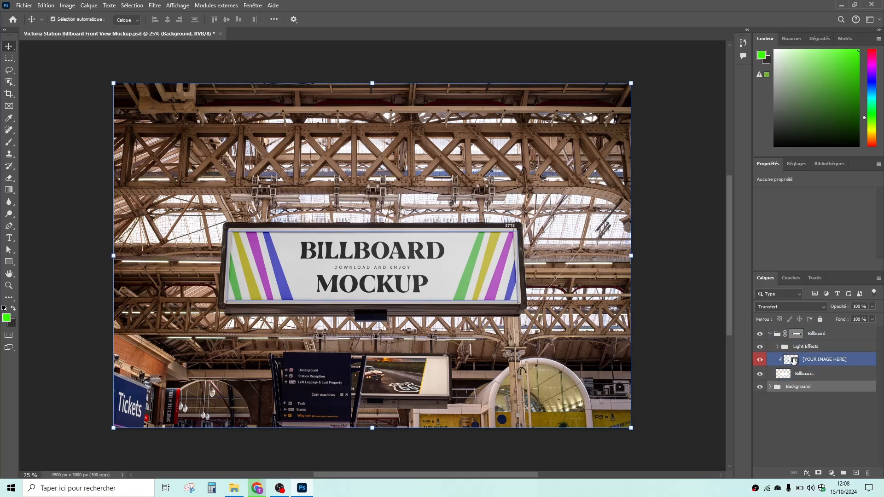
double_click(790, 361)
double_click(788, 361)
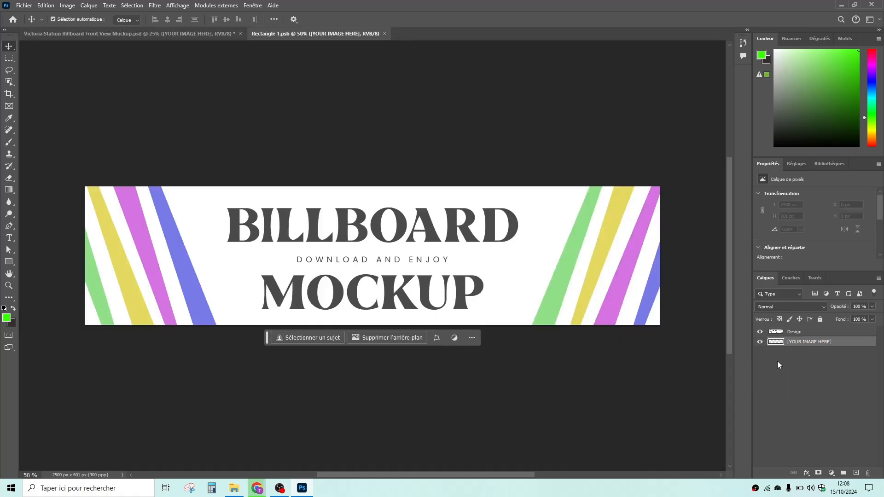
Step: Delete the Design layer with the sample billboard artwork from the smart object document
left_click(768, 385)
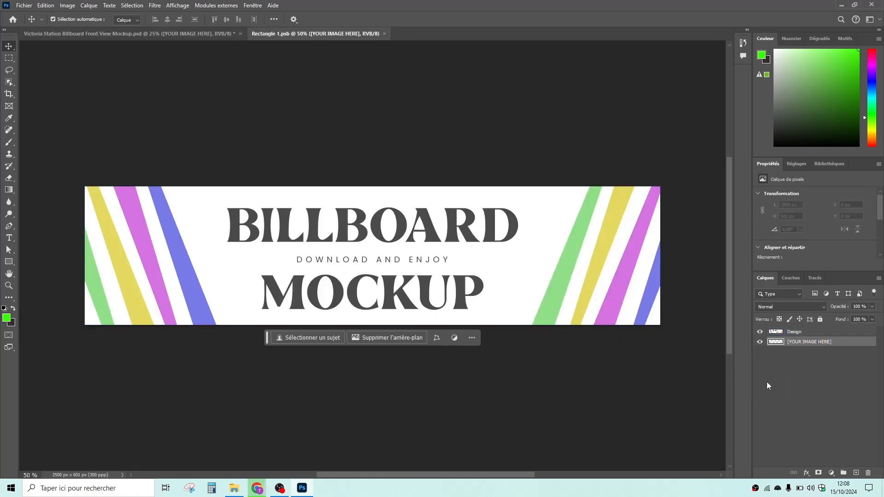
left_click(481, 298)
left_click(695, 343)
left_click(773, 333)
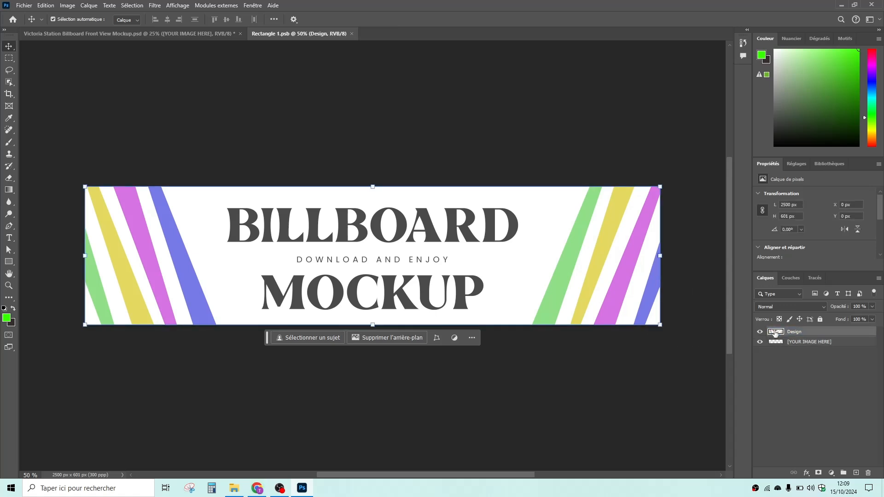
key("Delete")
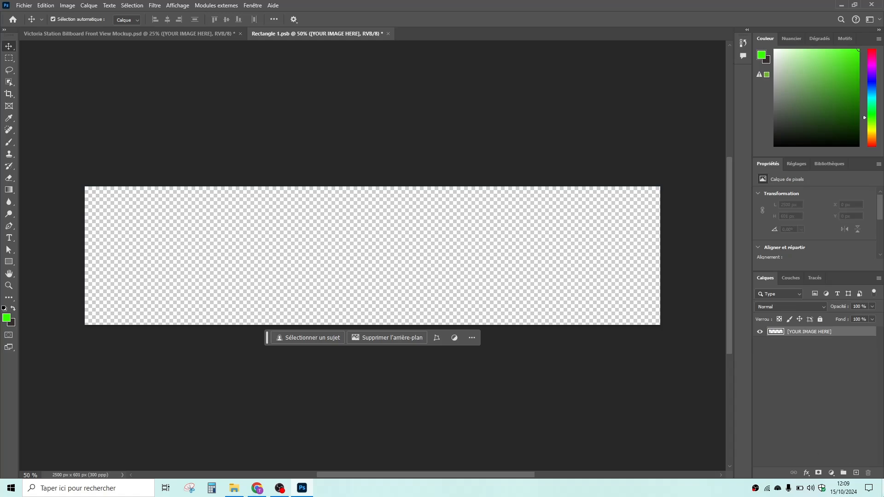
Step: Place the black Fifty Dreams logo, Asset 3@4x-8, from the desktop's 4x folder into the Rectangle 1.psb canvas
key("super+d")
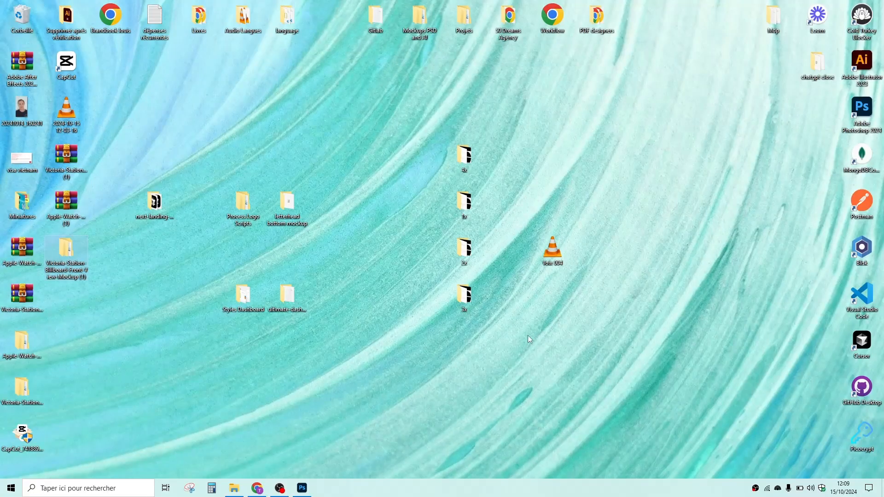
double_click(470, 160)
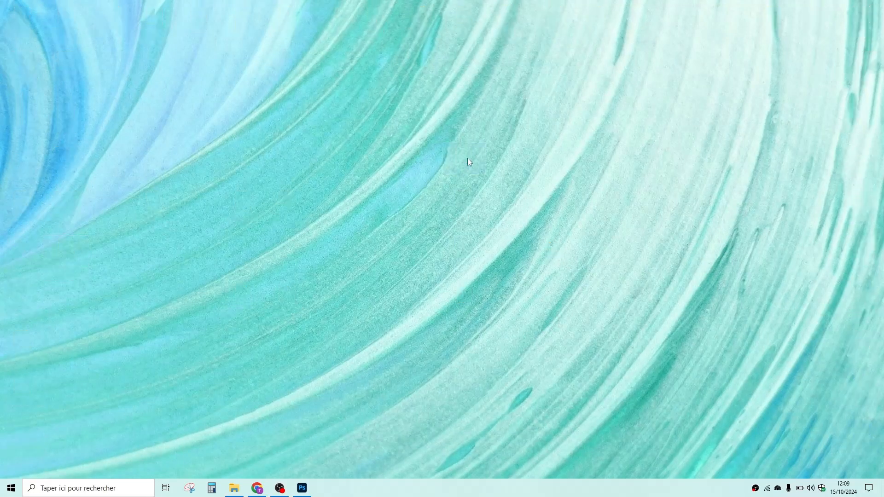
left_click(733, 151)
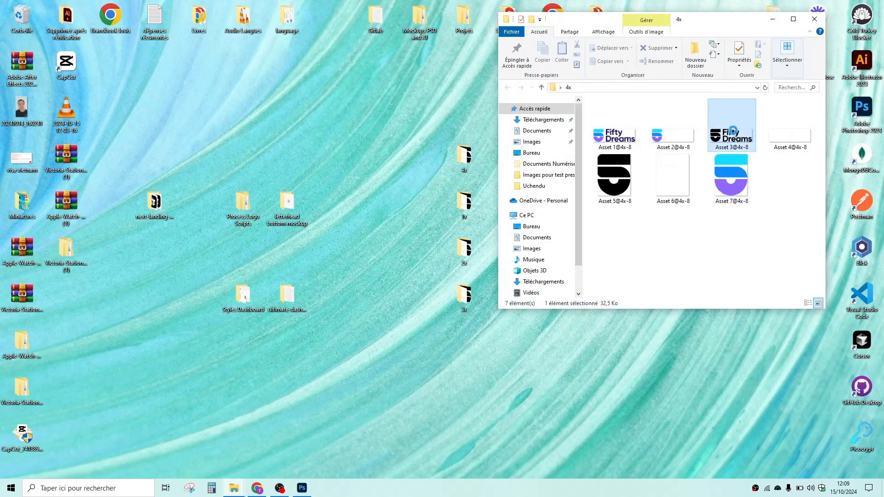
left_click_drag(572, 273, 334, 270)
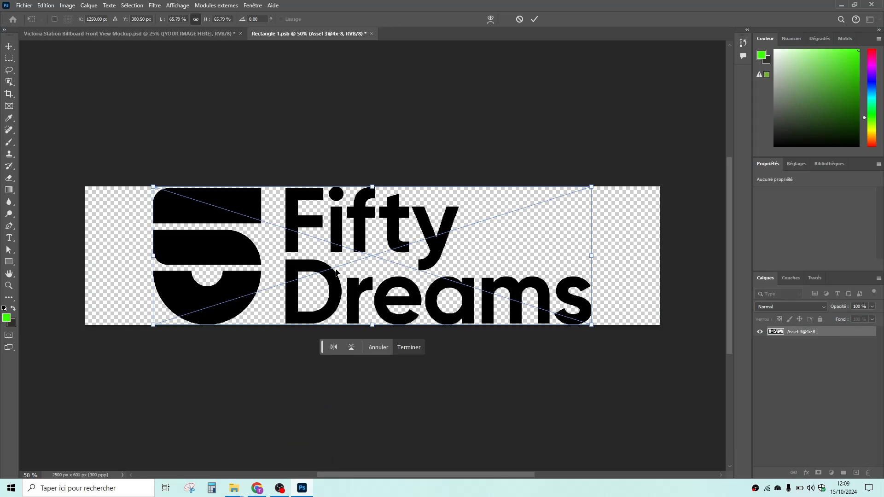
Step: Scale the placed logo proportionally to about 42% and centre it on the canvas
left_click_drag(592, 326, 438, 272)
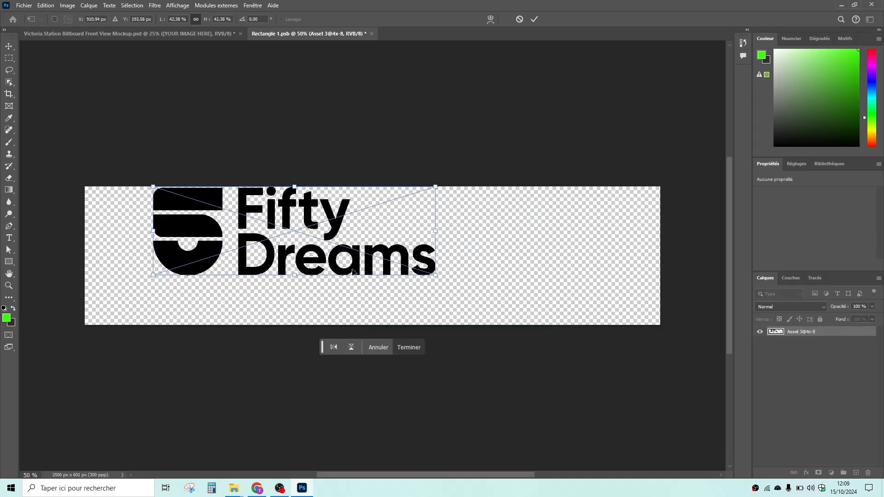
left_click_drag(299, 231, 381, 255)
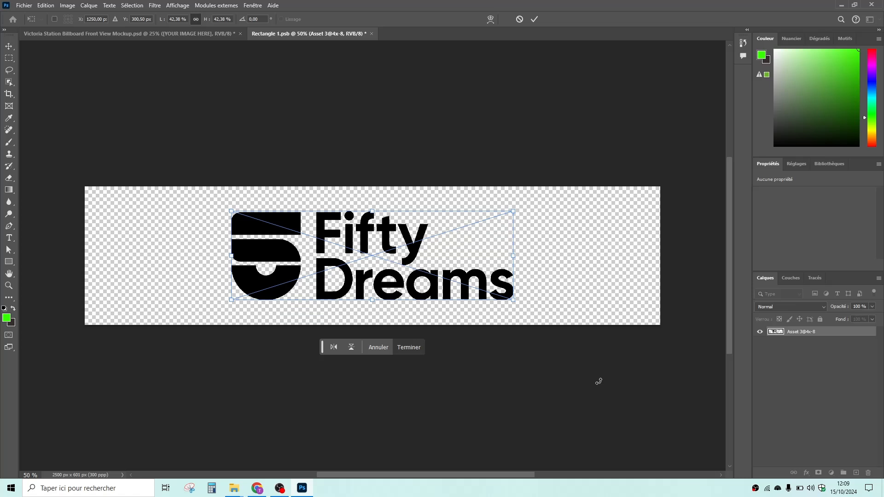
Step: Save the smart object with the logo placement committed, and return to the main billboard mockup with nothing selected
key("ctrl+s")
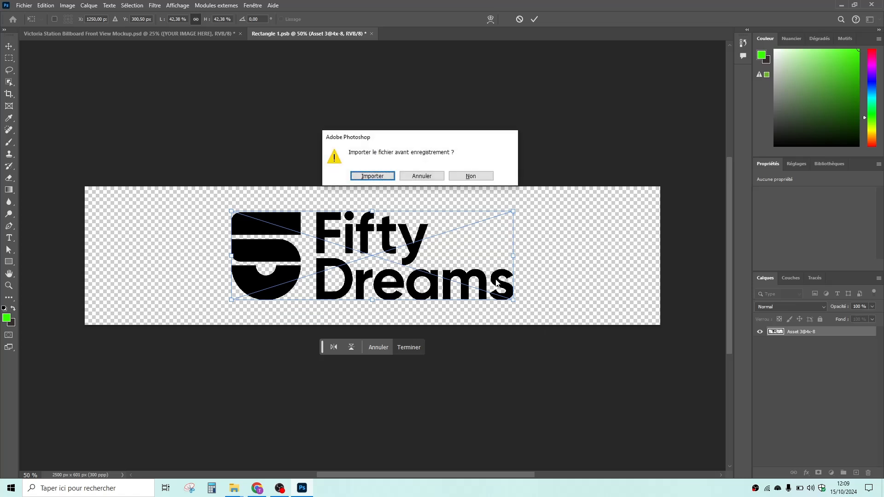
left_click(383, 177)
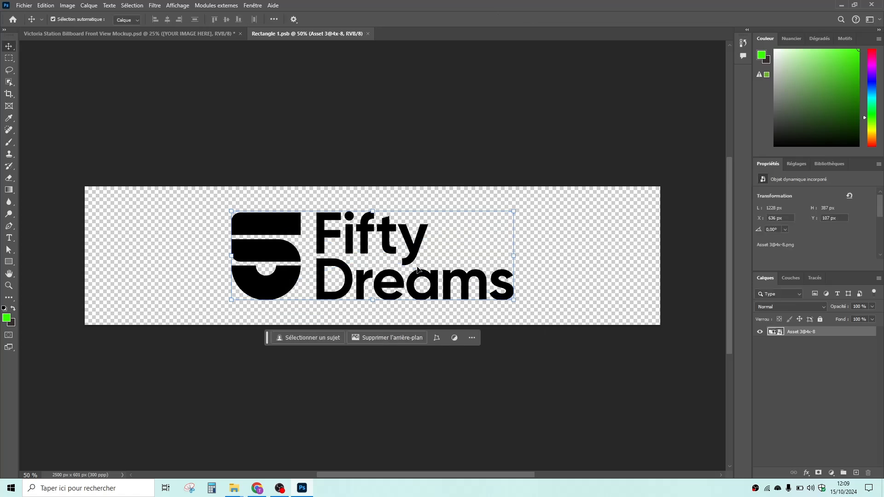
left_click(189, 36)
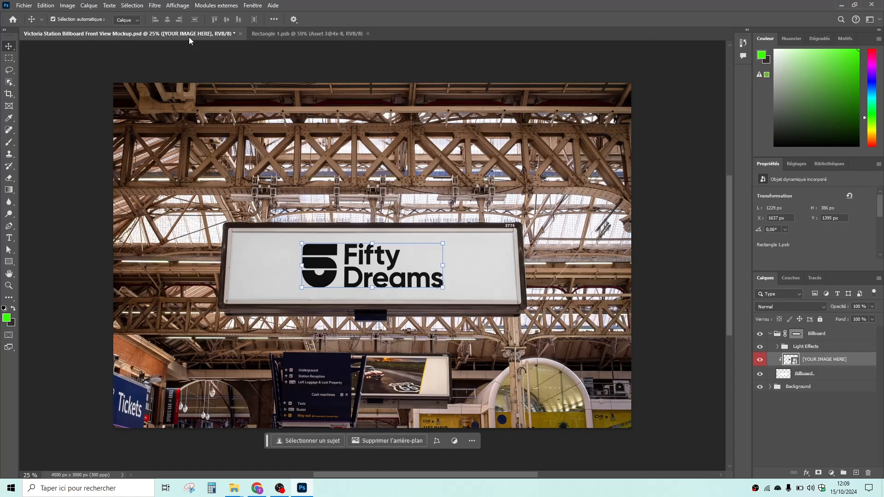
left_click(692, 264)
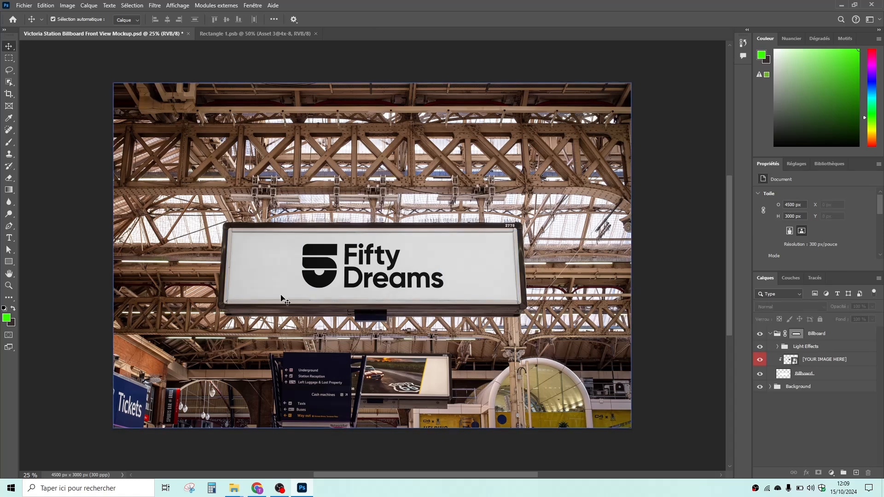
left_click(24, 5)
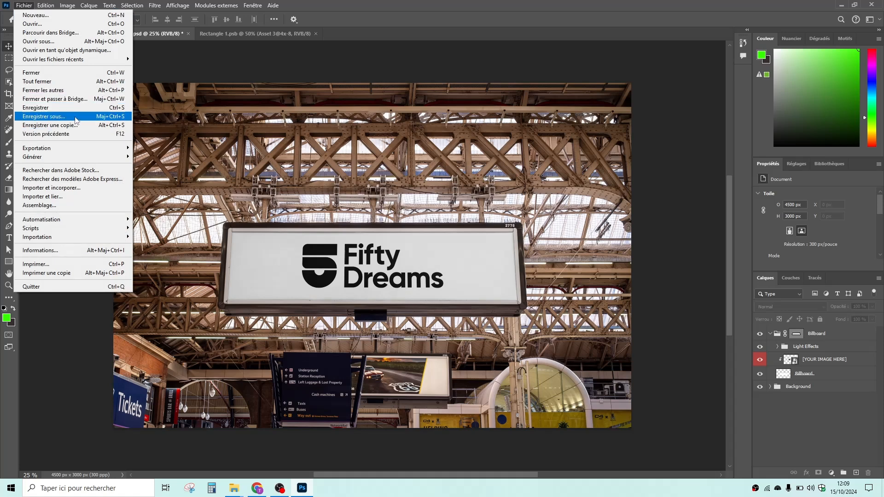
left_click(669, 225)
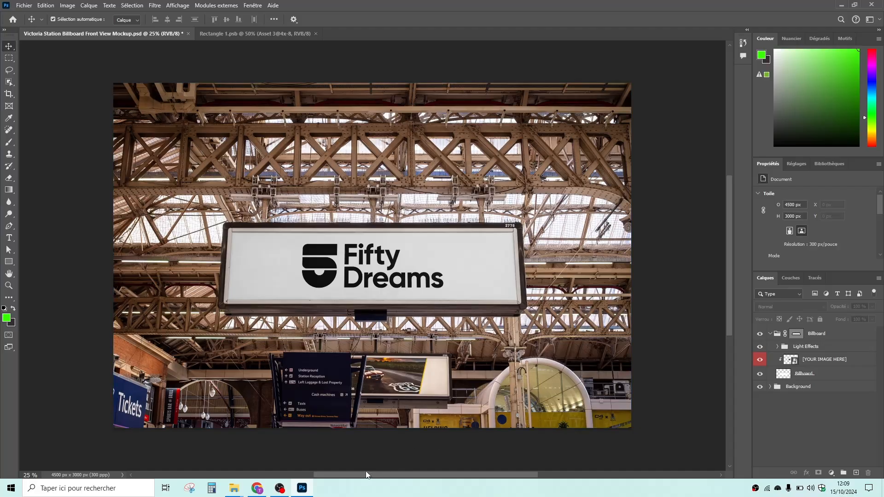
Step: Extract the Apple-Watch-on-Wrist-Mockup (1) archive on the desktop into its own folder
key("super+d")
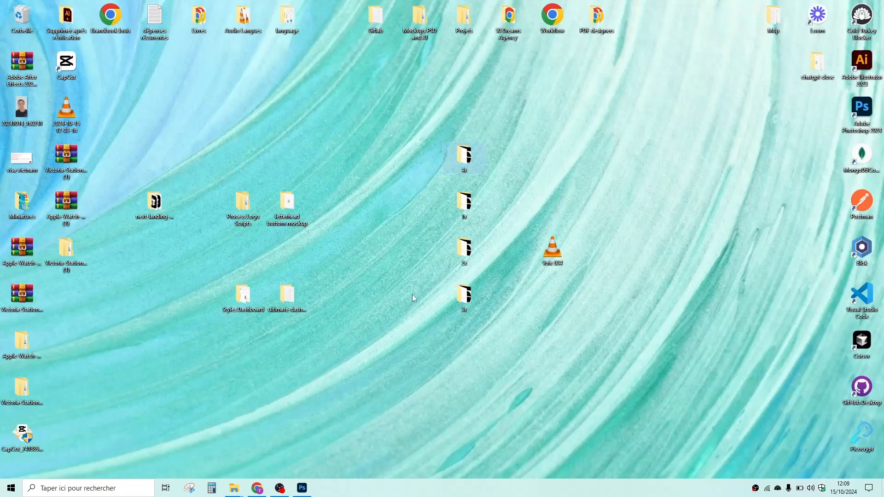
left_click(67, 207)
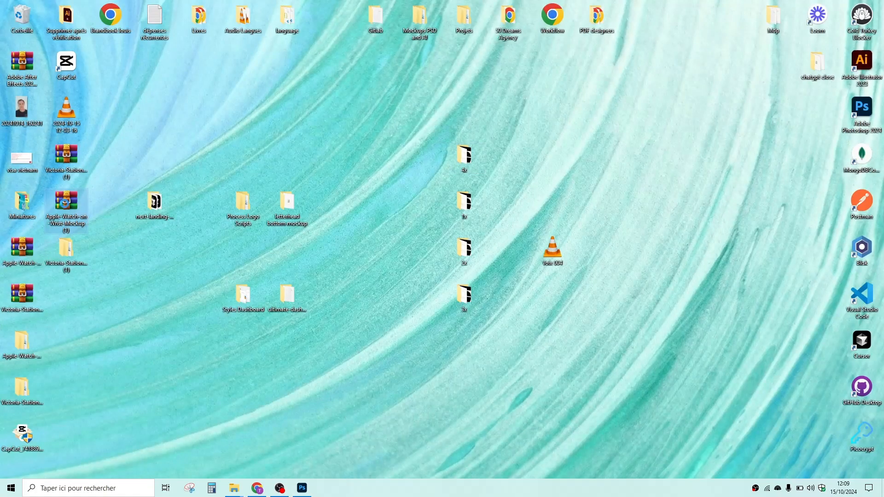
right_click(64, 205)
left_click(129, 260)
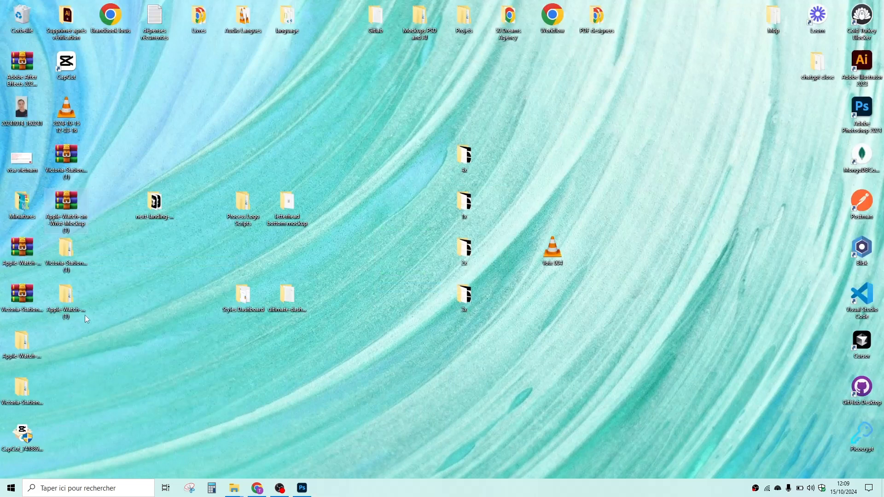
Step: Open the Apple Watch on Wrist Mockup PSD from the extracted Apple-Watch-on-Wrist-Mockup (1) folder in Photoshop
double_click(61, 305)
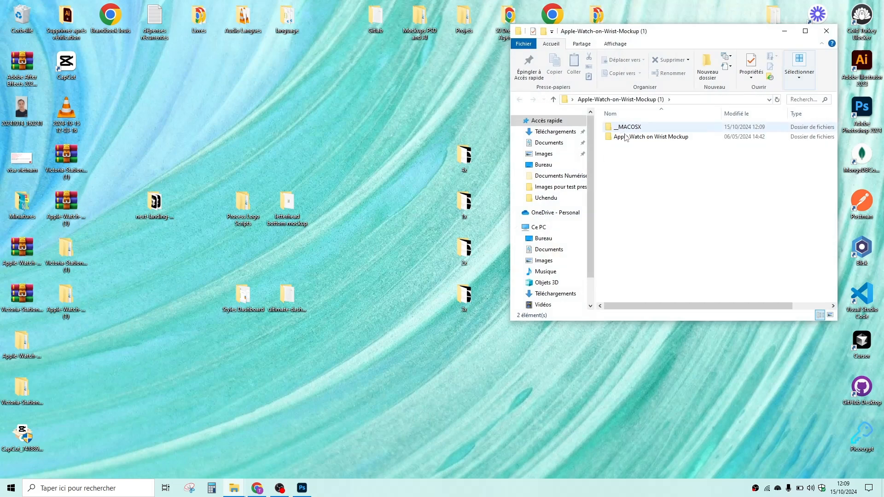
double_click(626, 137)
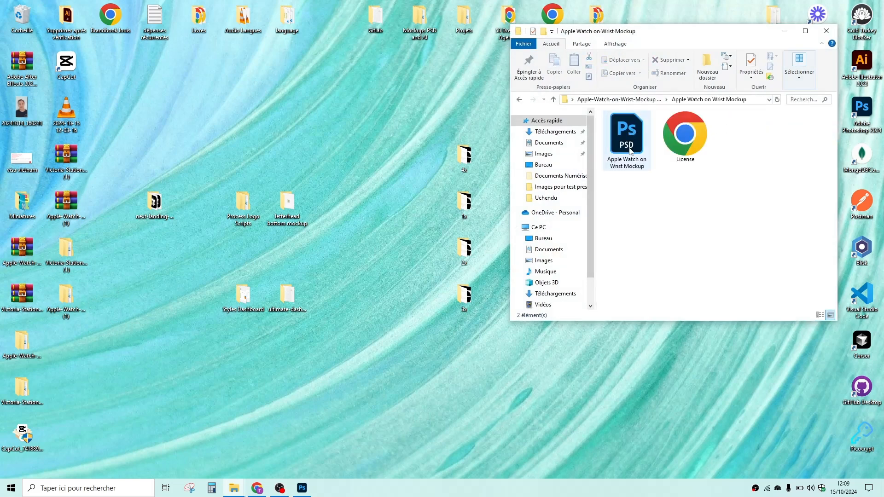
double_click(631, 151)
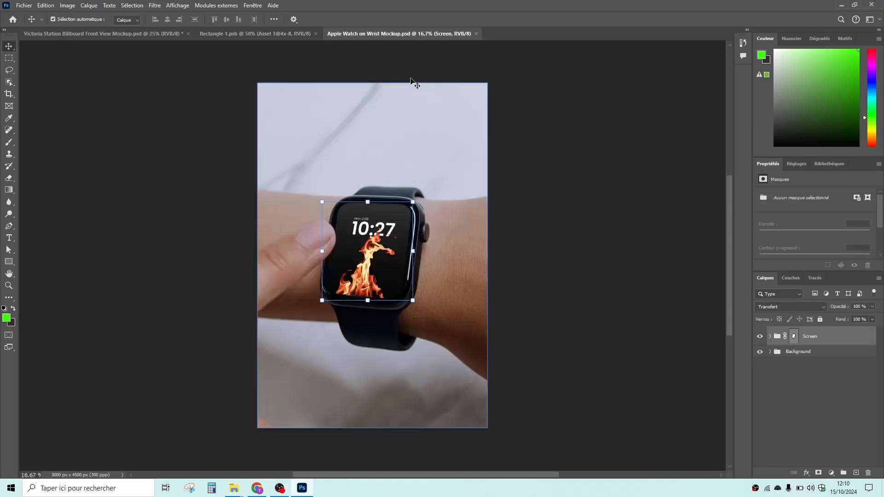
Step: Open the [YOUR IMAGE HERE] smart object from the Screen group and delete its Design layer with the sample watch artwork
left_click(769, 339)
left_click(810, 386)
left_click(815, 368)
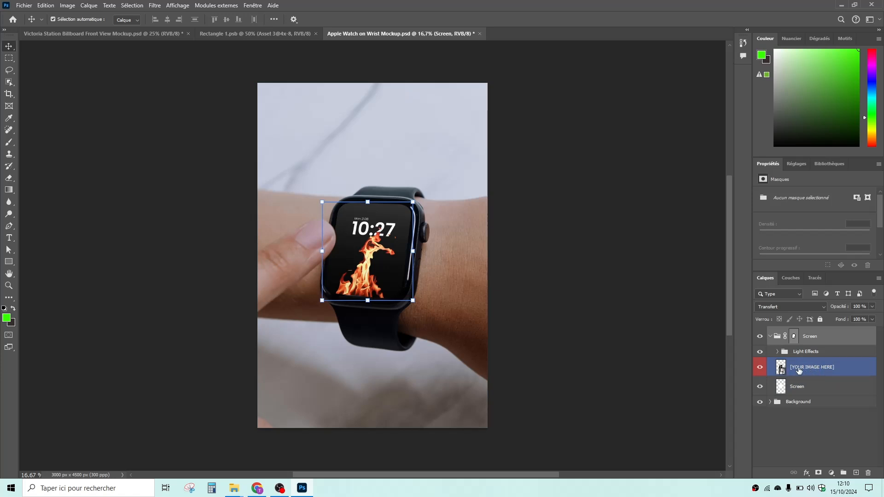
double_click(779, 367)
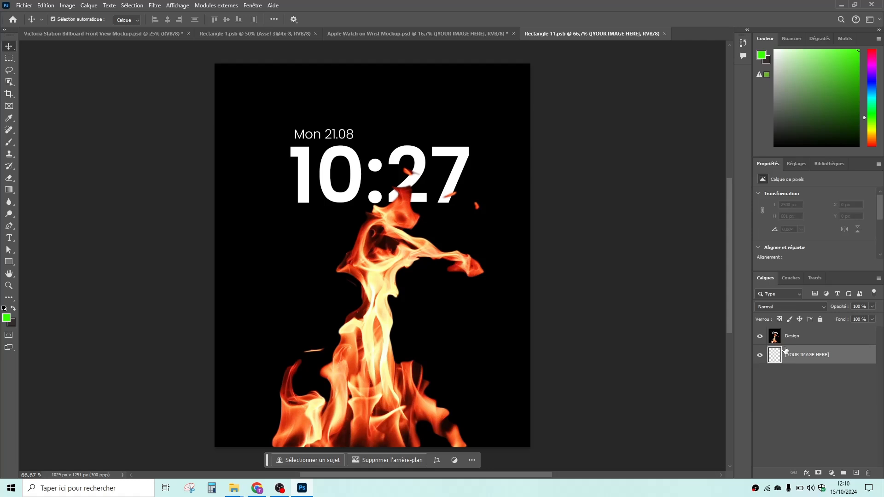
left_click(783, 338)
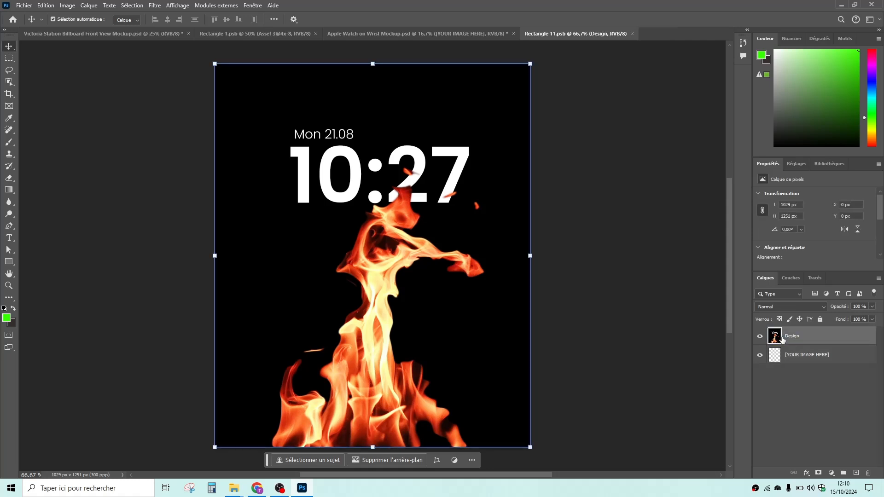
key("Delete")
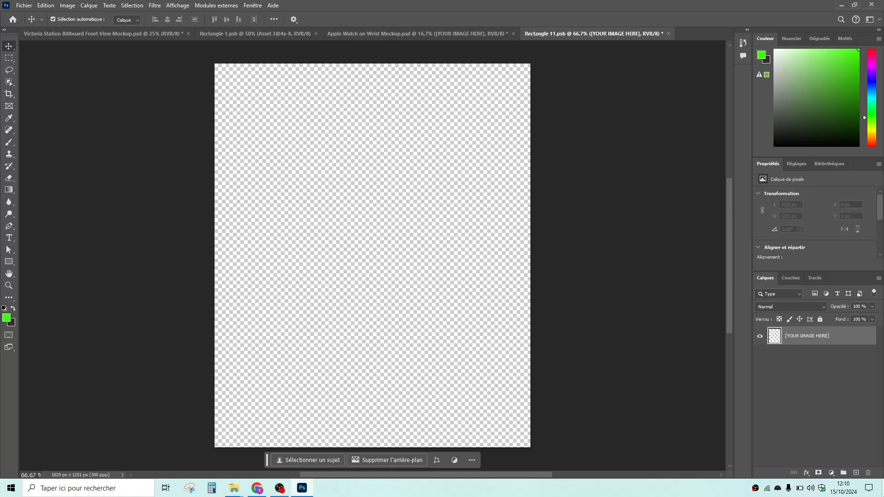
Step: Place the black 5 symbol logo, Asset 5@4x-8, from the desktop's 4x folder into the Rectangle 11.psb canvas
left_click(880, 494)
double_click(464, 156)
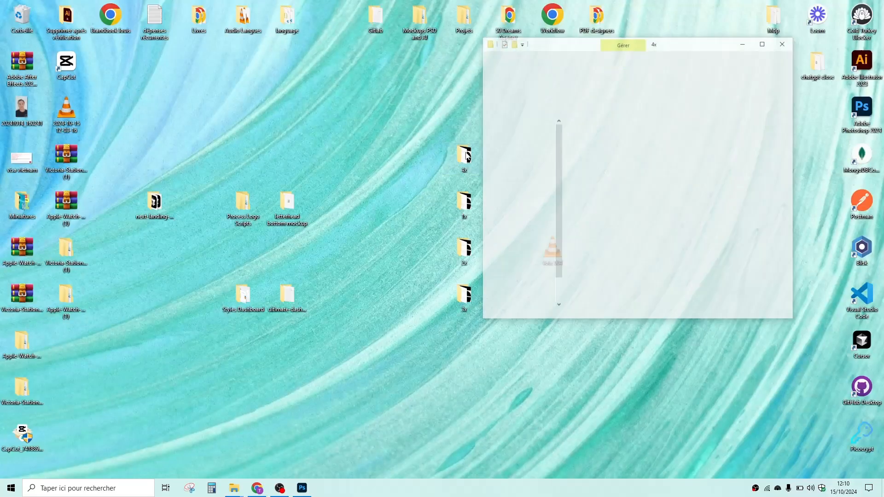
left_click(616, 203)
left_click_drag(615, 179, 389, 237)
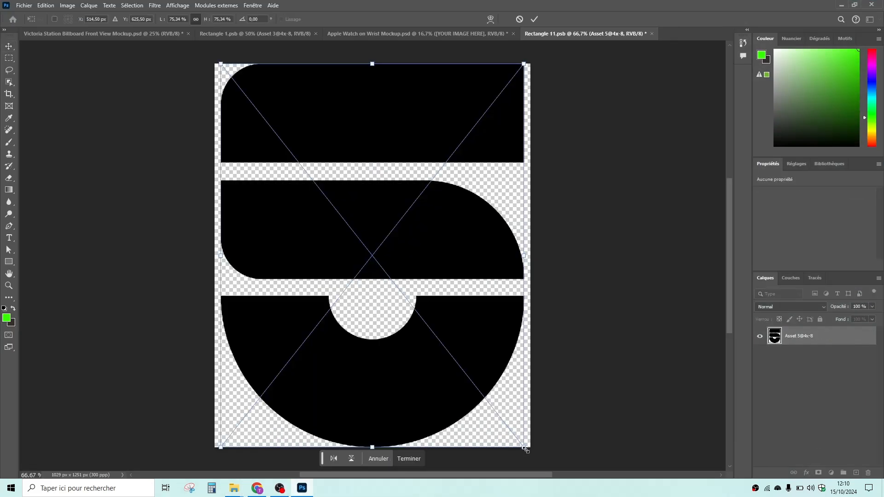
Step: Scale the placed symbol proportionally to about 42%, centred on the canvas, then save the smart object and return to the Apple Watch mockup
left_click_drag(526, 449, 412, 260)
left_click_drag(306, 172, 374, 257)
key("Return")
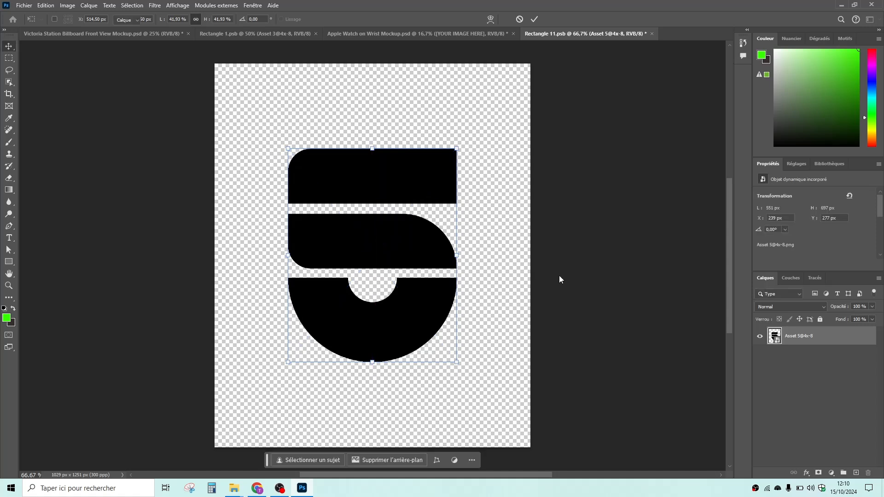
key("ctrl+s")
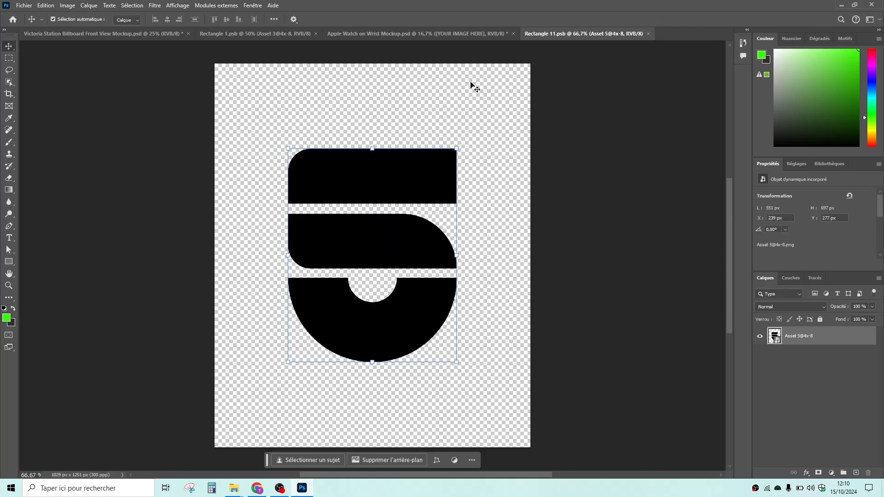
left_click(430, 31)
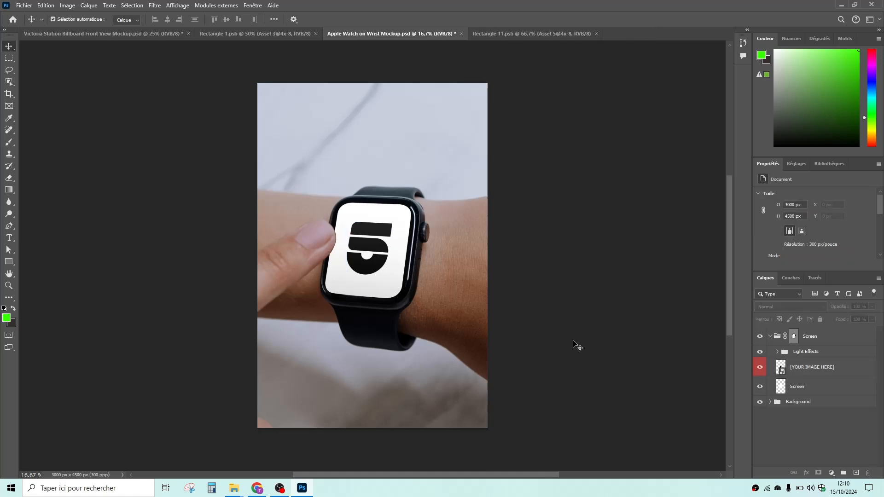